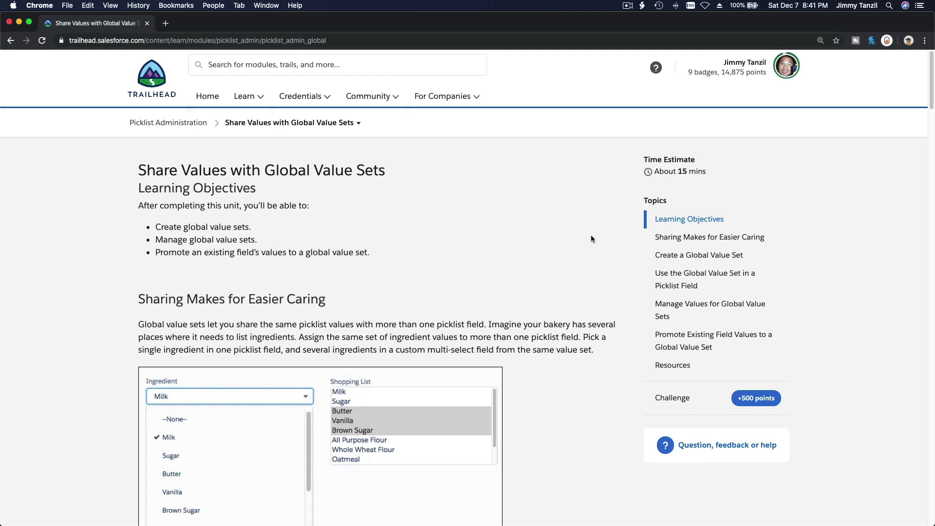
Examine the Share Values with Global Value Sets unit, including its learning objectives and the shared ingredient picklist example
{"action": "triple_click", "coordinate": [222, 172]}
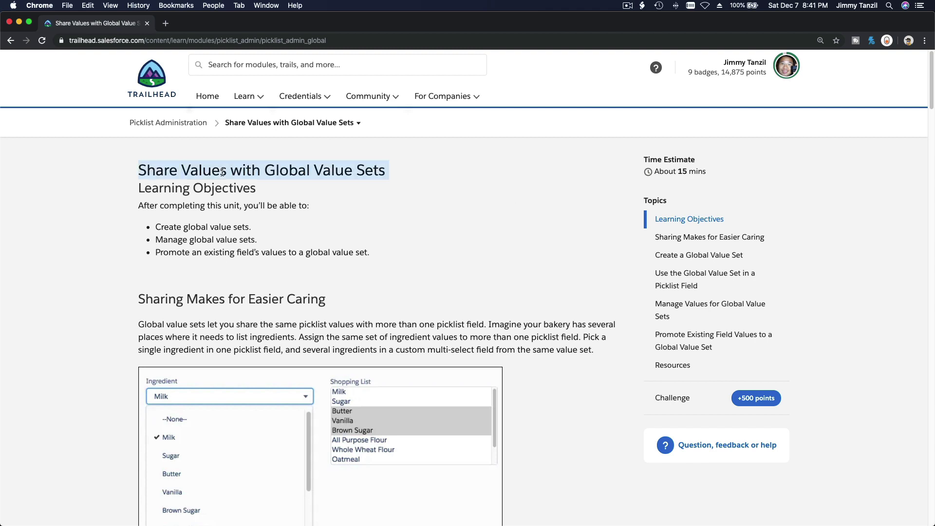
{"action": "left_click", "coordinate": [366, 197]}
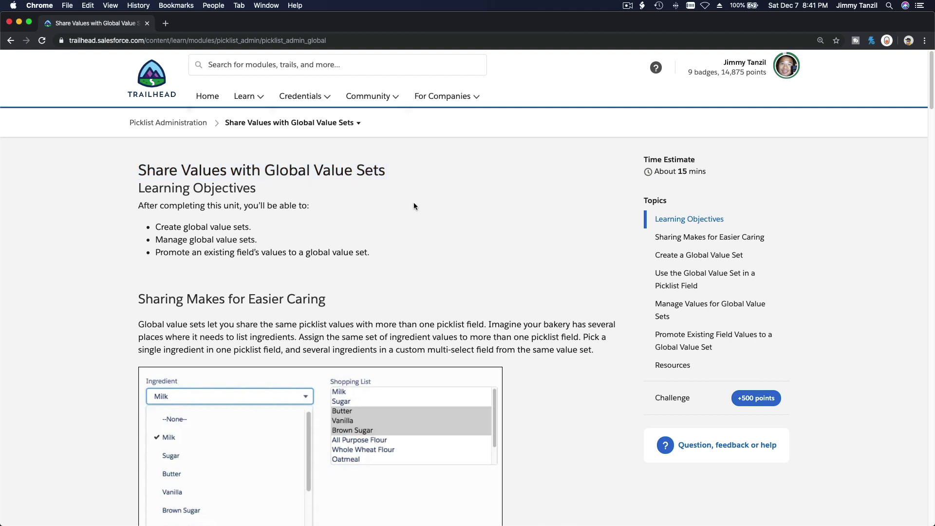
{"action": "scroll", "coordinate": [414, 203], "scroll_direction": "down", "scroll_amount": 3}
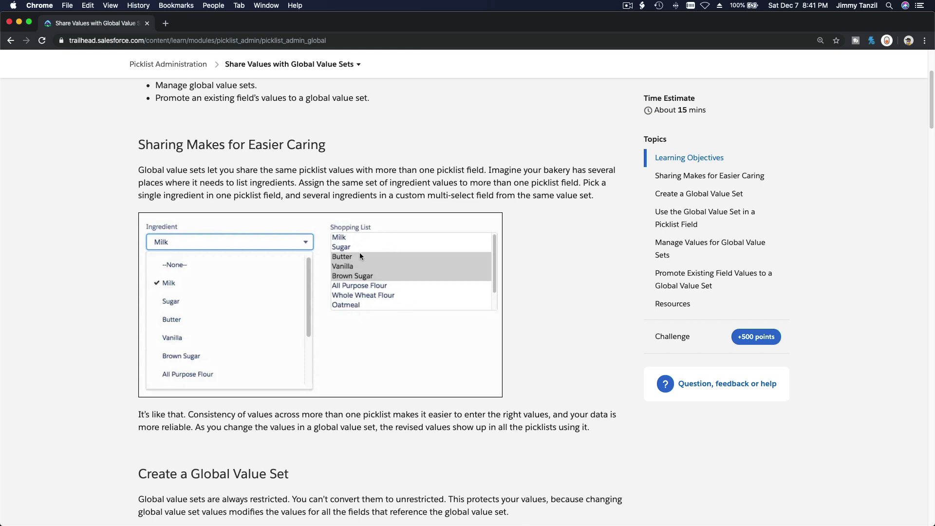
{"action": "scroll", "coordinate": [360, 255], "scroll_direction": "down", "scroll_amount": 3}
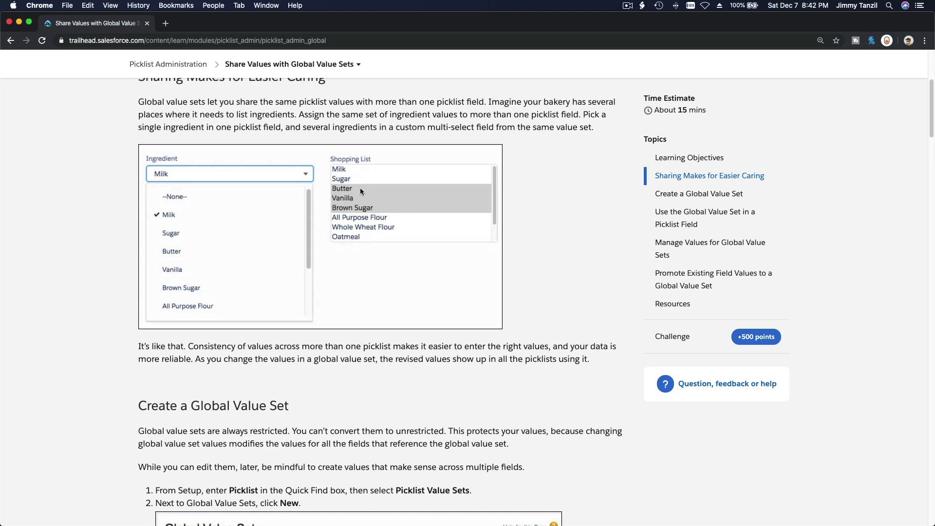
{"action": "scroll", "coordinate": [379, 228], "scroll_direction": "down", "scroll_amount": 5}
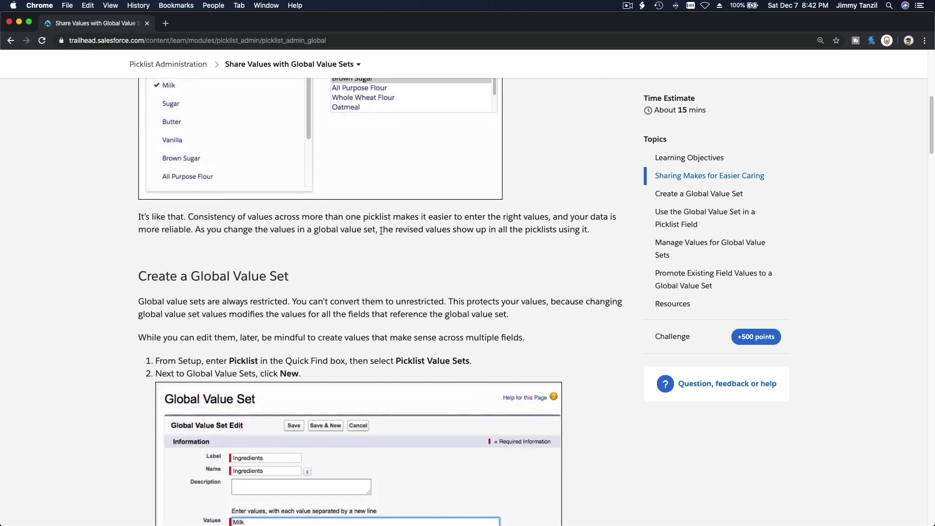
{"action": "scroll", "coordinate": [381, 230], "scroll_direction": "up", "scroll_amount": 7}
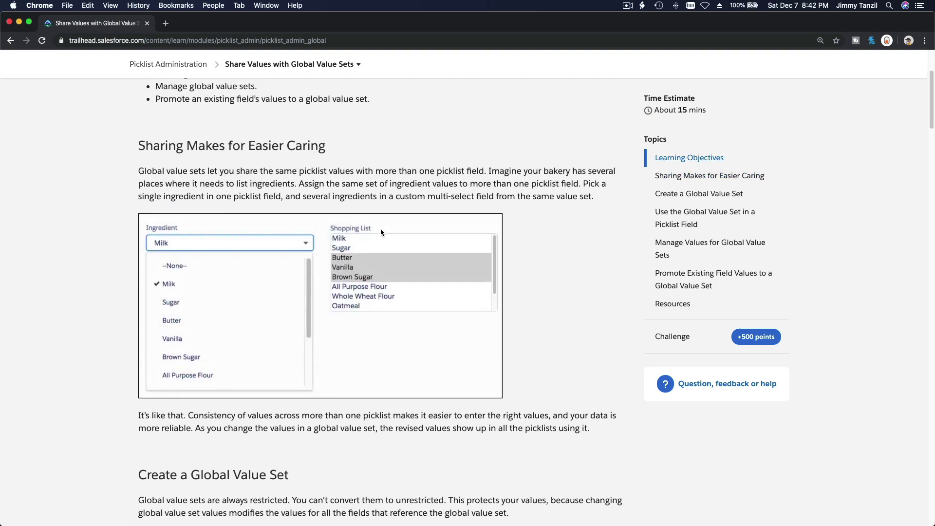
{"action": "scroll", "coordinate": [381, 232], "scroll_direction": "up", "scroll_amount": 5}
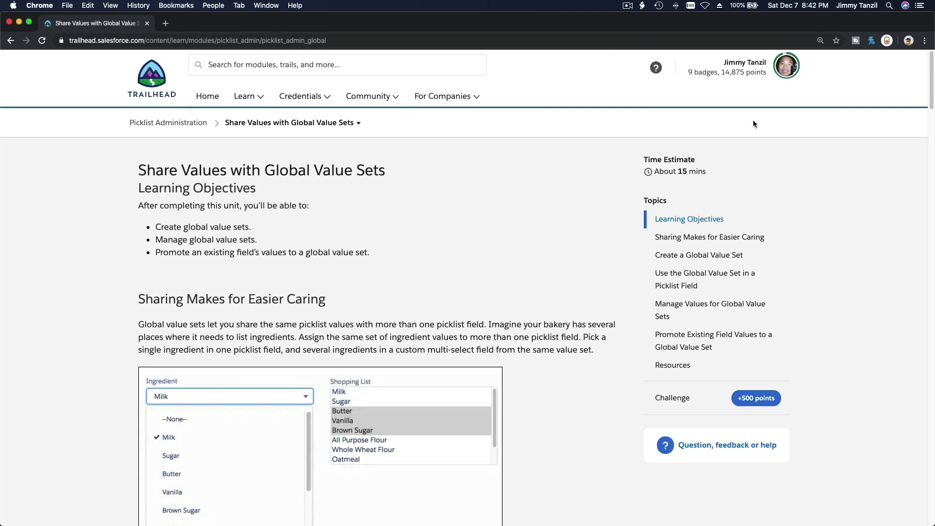
Launch the Admin Intermediate playground from the profile's hands-on orgs and open its Setup
{"action": "left_click", "coordinate": [785, 68]}
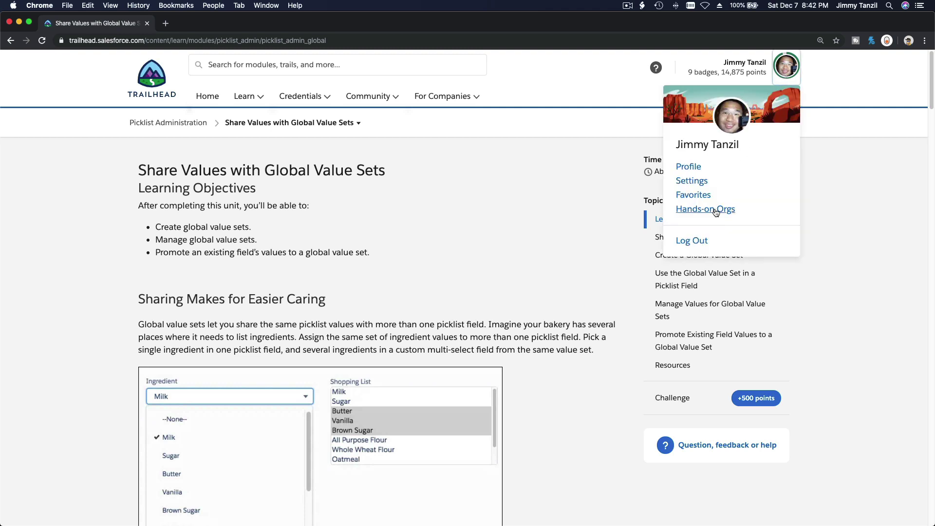
{"action": "left_click", "coordinate": [715, 211], "text": "super"}
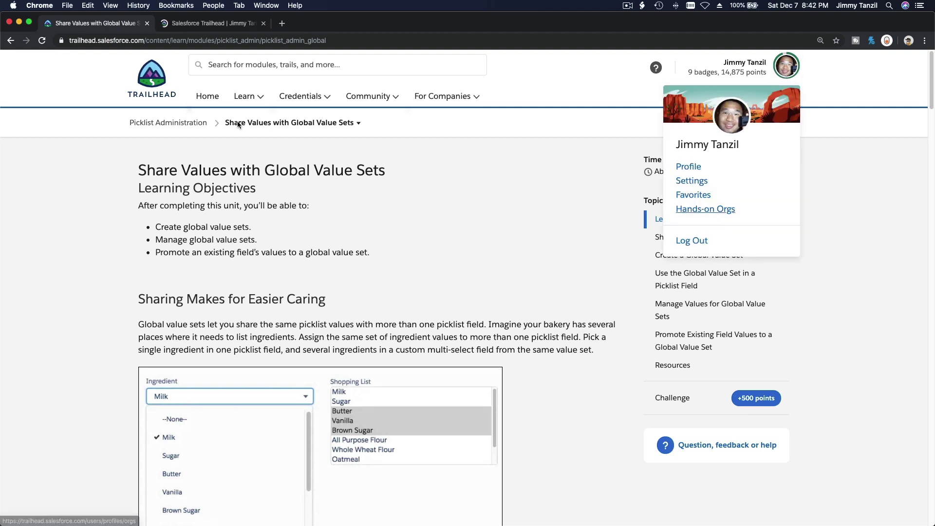
{"action": "left_click", "coordinate": [207, 25]}
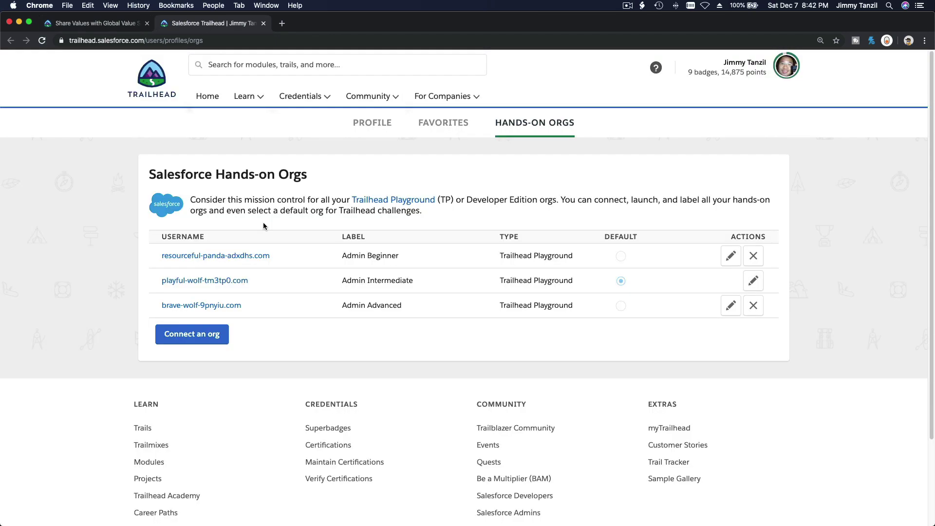
{"action": "left_click", "coordinate": [233, 280]}
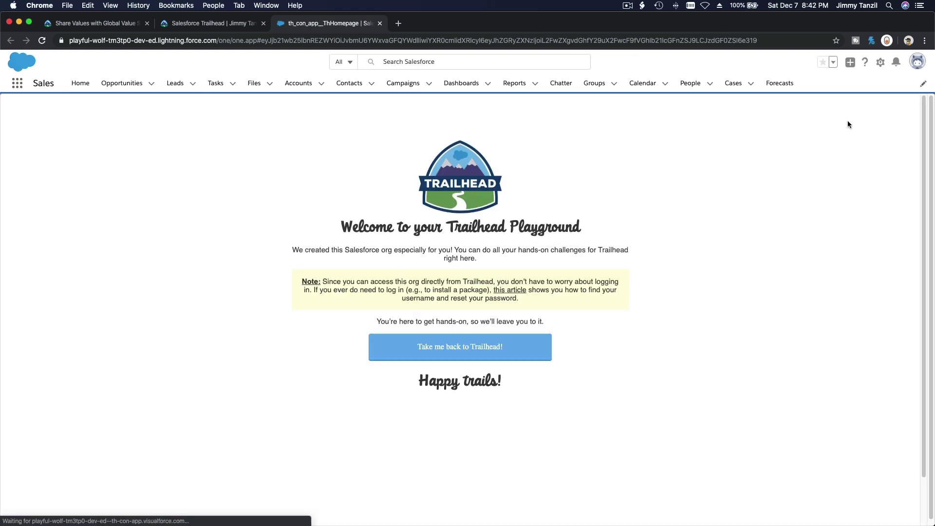
{"action": "left_click", "coordinate": [880, 64]}
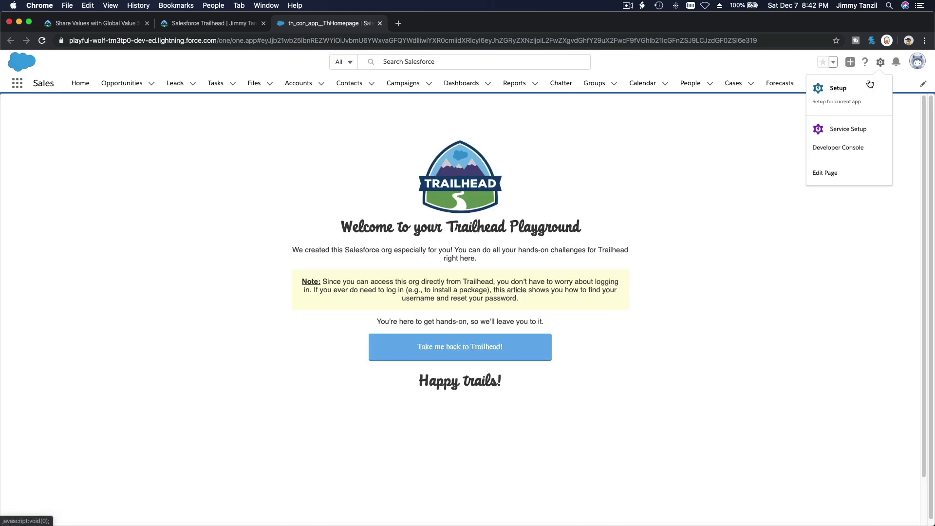
{"action": "left_click", "coordinate": [882, 90]}
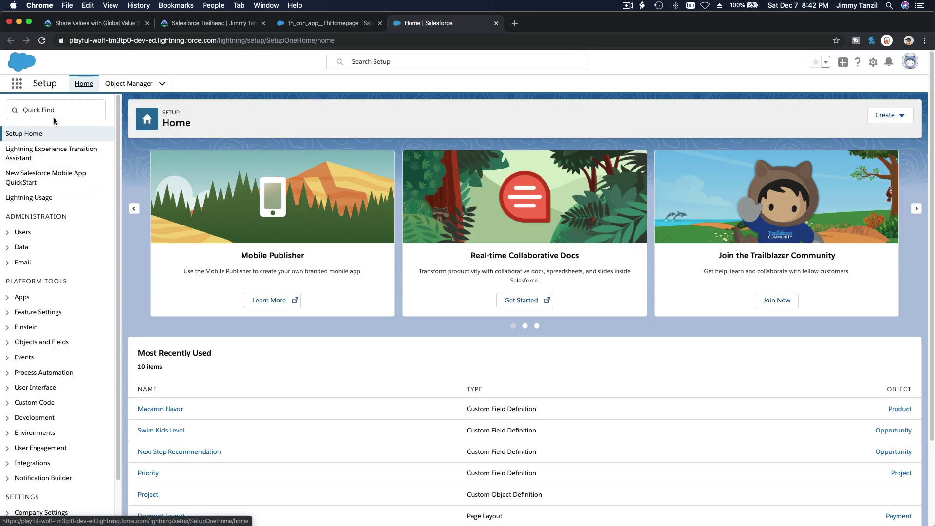
Find Picklist Value Sets in Setup by searching for "Pick" and open that page
{"action": "left_click", "coordinate": [71, 108]}
{"action": "type", "text": "Pi"}
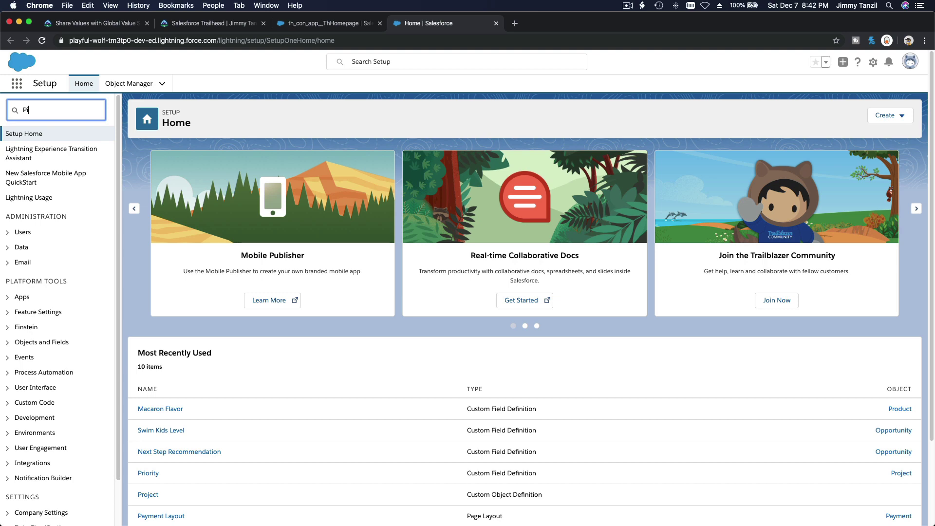
{"action": "type", "text": "ck"}
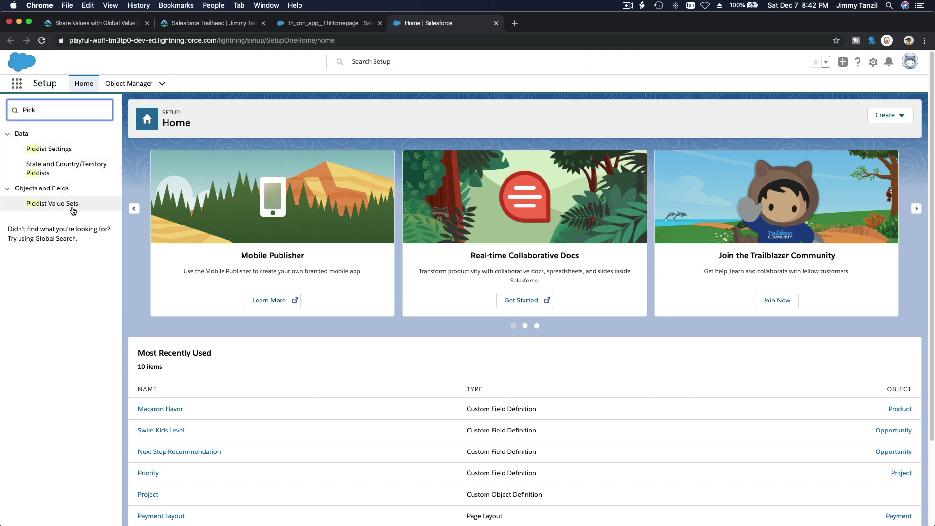
{"action": "left_click", "coordinate": [71, 208]}
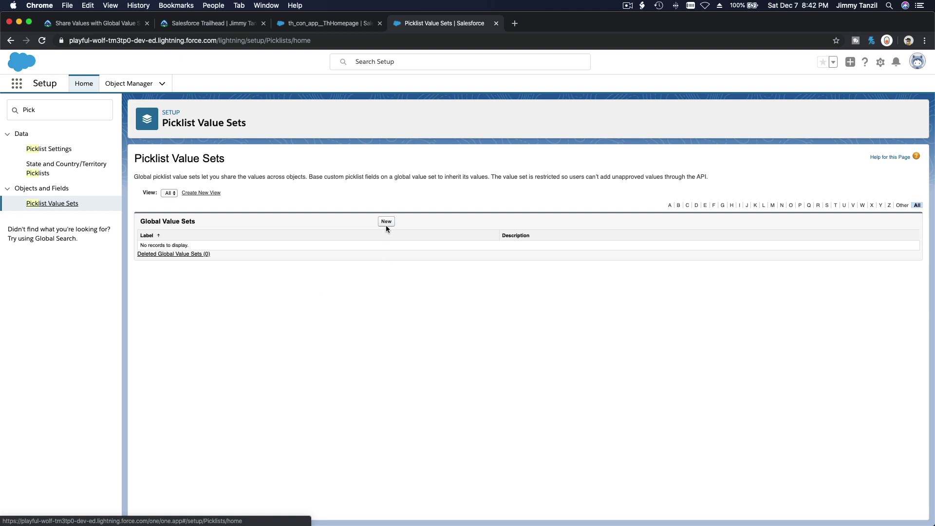
Start a new global value set labelled Days Available with the description "Days open or available"
{"action": "left_click", "coordinate": [386, 222]}
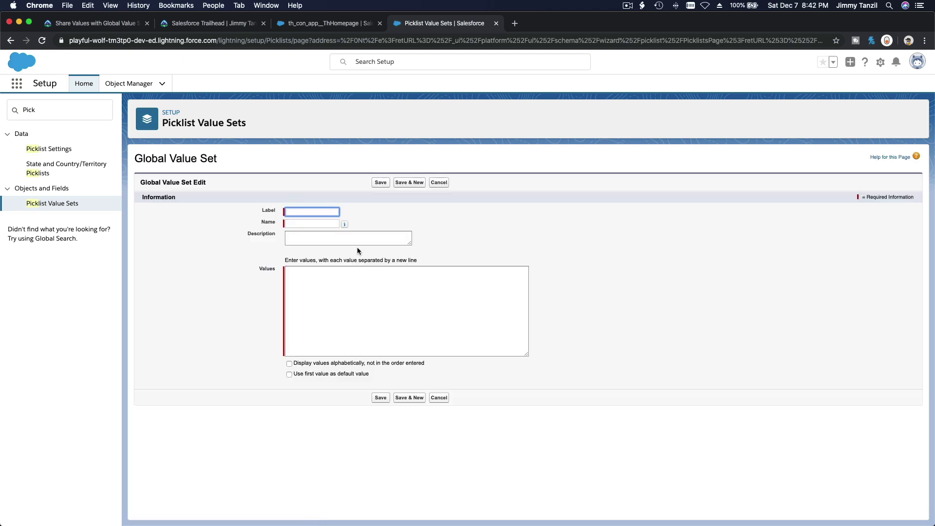
{"action": "type", "text": "Days Available"}
{"action": "key", "text": "Tab"}
{"action": "key", "text": "Tab"}
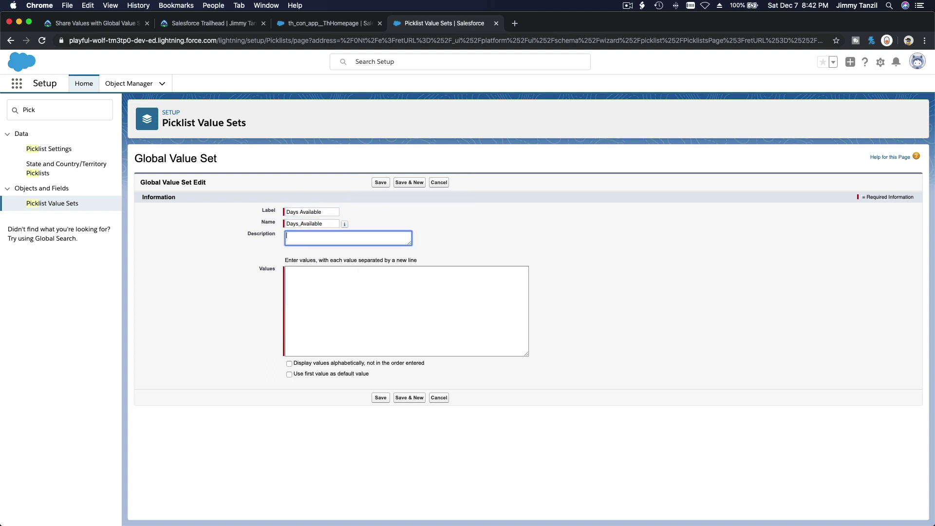
{"action": "type", "text": "Days open or available"}
Enter the seven weekdays Sunday, Monday, Tuesday, Wednesday, Thursday, Friday and Saturday as the set's values, one per line
{"action": "left_click", "coordinate": [287, 271]}
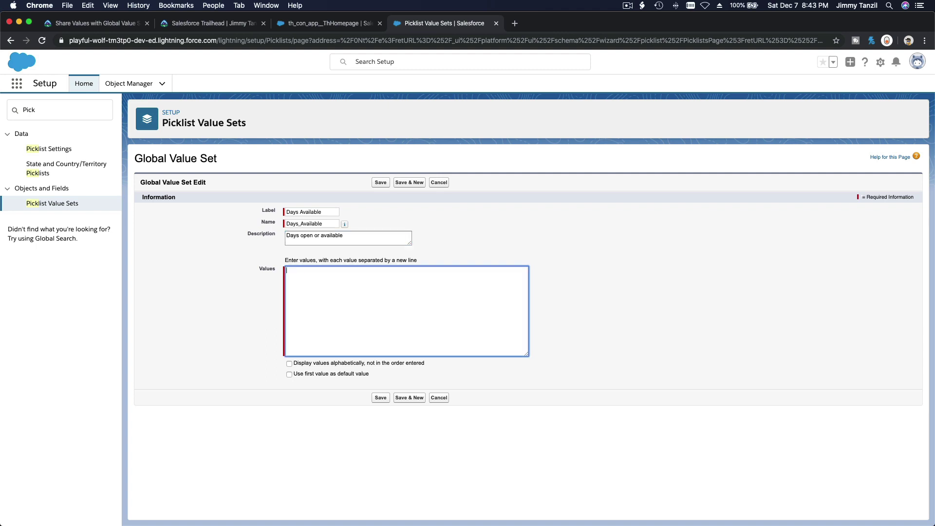
{"action": "type", "text": "Sunday "}
{"action": "type", "text": "Monday "}
{"action": "type", "text": "Tuesday "}
{"action": "type", "text": "Wednesday "}
{"action": "type", "text": "Thursday "}
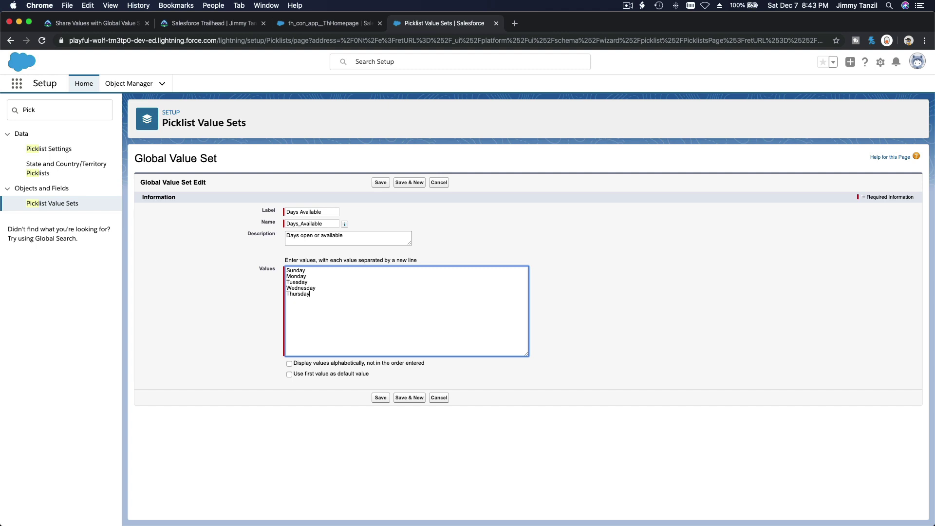
{"action": "type", "text": "Friday "}
{"action": "type", "text": "Saturday"}
{"action": "left_click", "coordinate": [420, 256]}
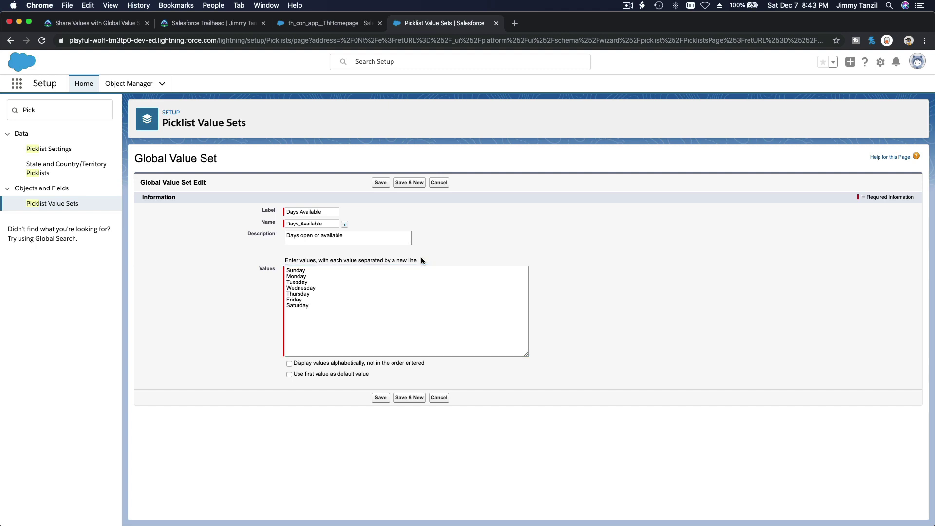
{"action": "triple_click", "coordinate": [177, 153]}
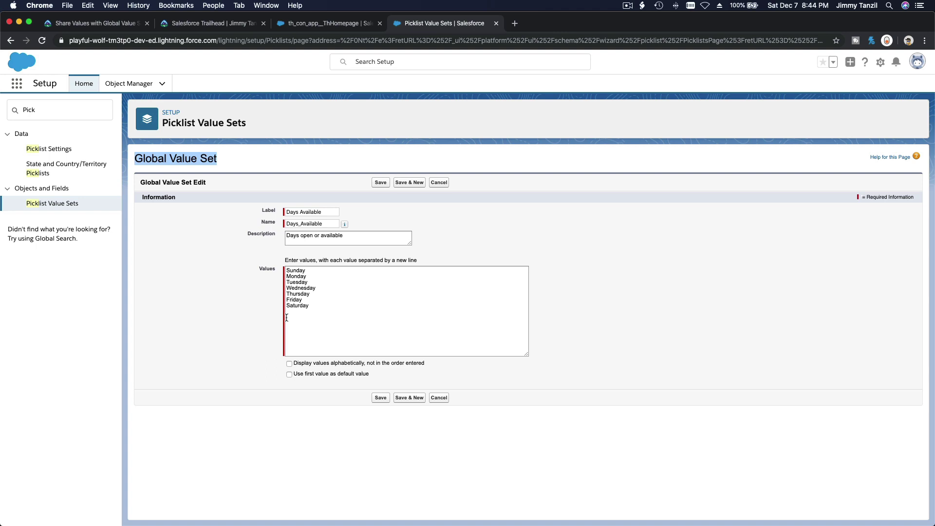
{"action": "double_click", "coordinate": [298, 275]}
{"action": "left_click", "coordinate": [311, 332]}
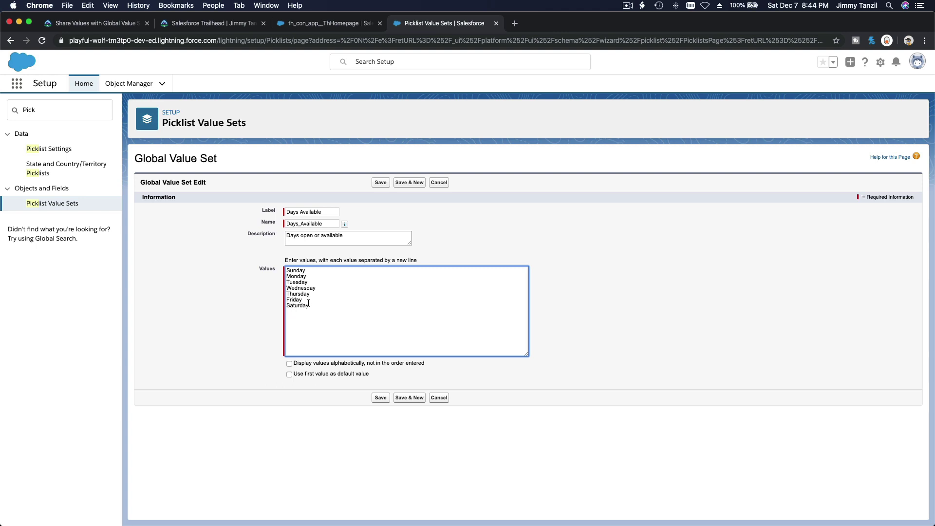
{"action": "left_click", "coordinate": [400, 216]}
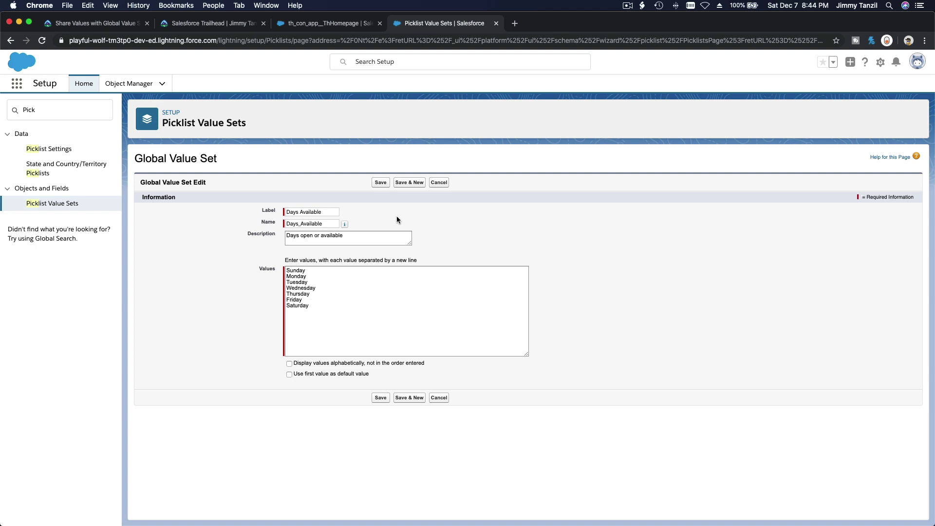
Save the Days Available global value set
{"action": "left_click", "coordinate": [381, 184]}
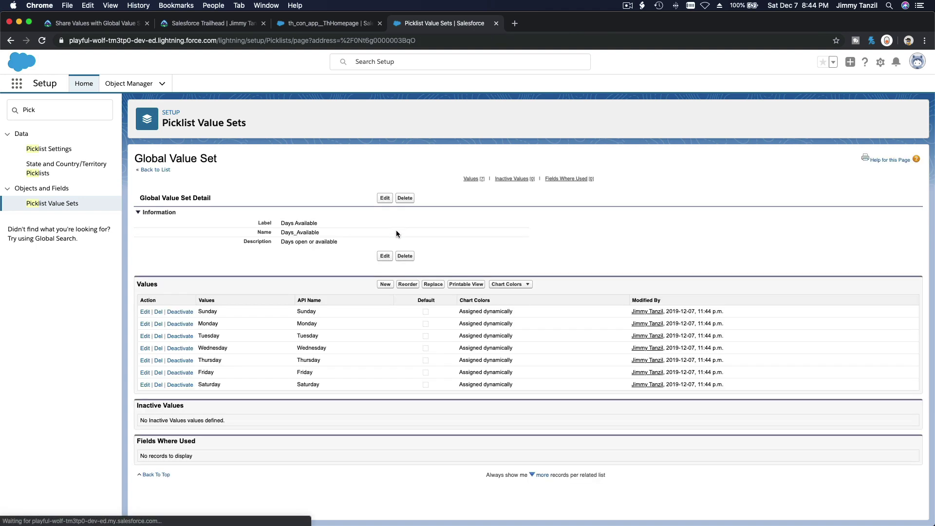
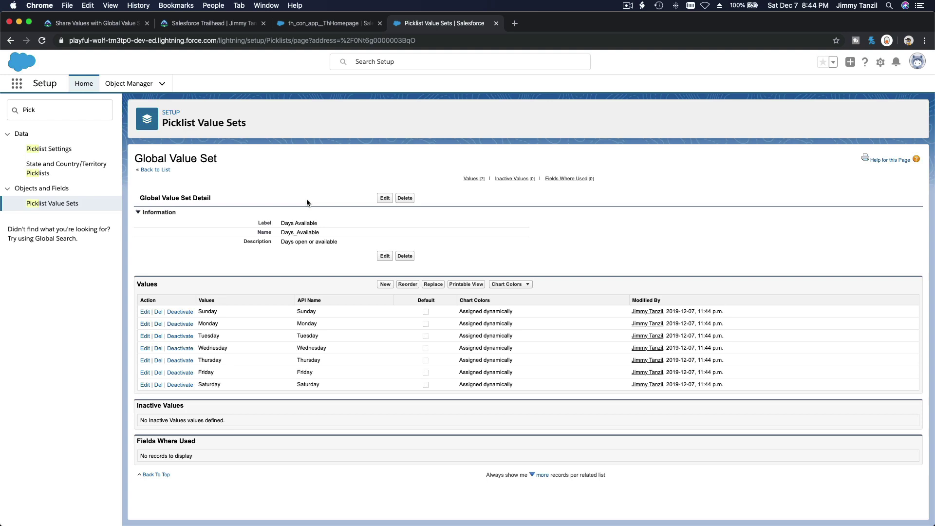
Open the Fields & Relationships of the Account object in the Object Manager
{"action": "left_click", "coordinate": [129, 87]}
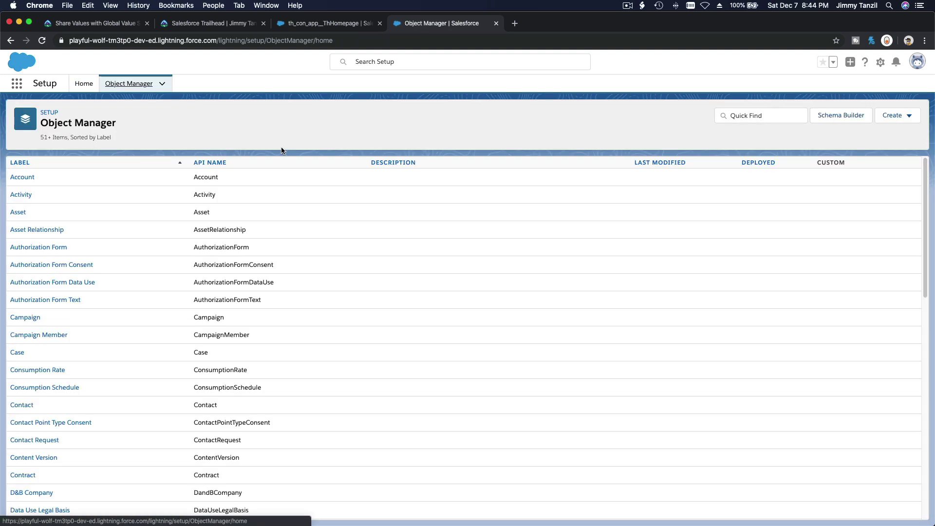
{"action": "left_click", "coordinate": [22, 177]}
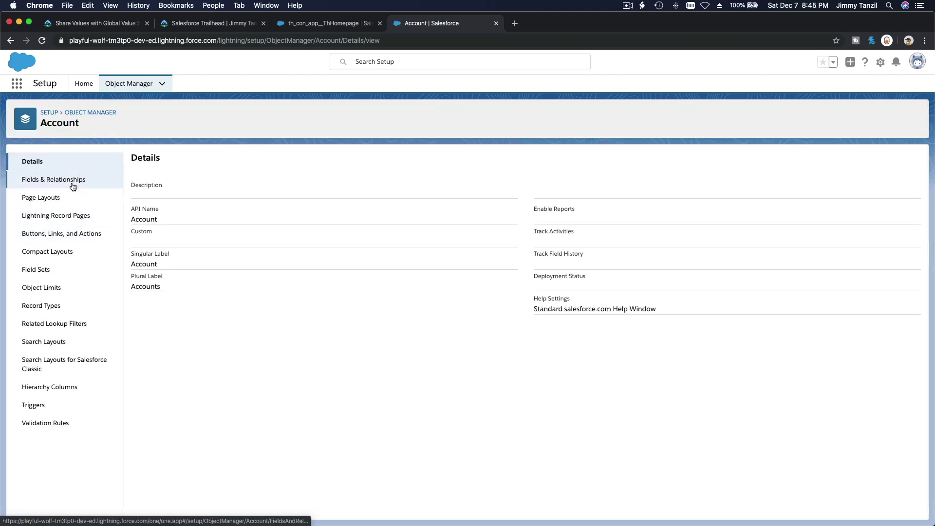
{"action": "left_click", "coordinate": [73, 186]}
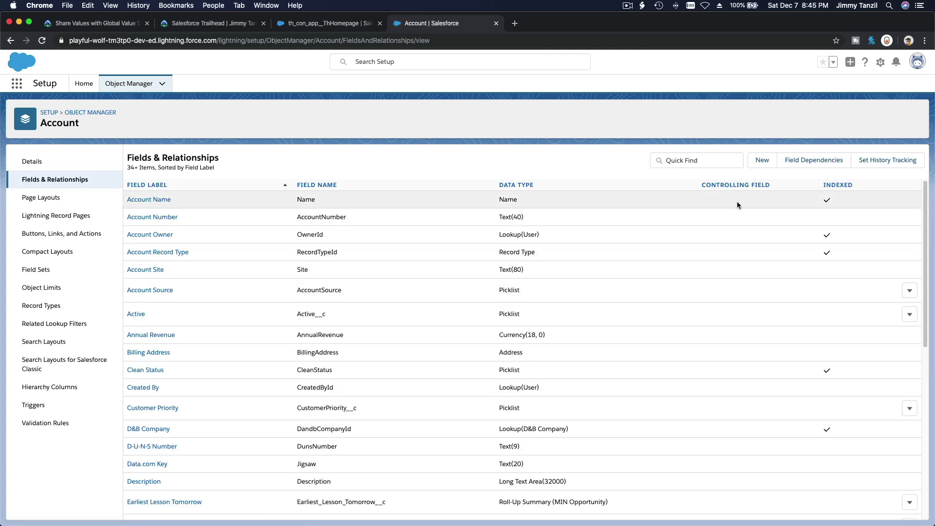
Create a new custom Account field of type Picklist (Multi-Select) and proceed to its details
{"action": "left_click", "coordinate": [761, 160]}
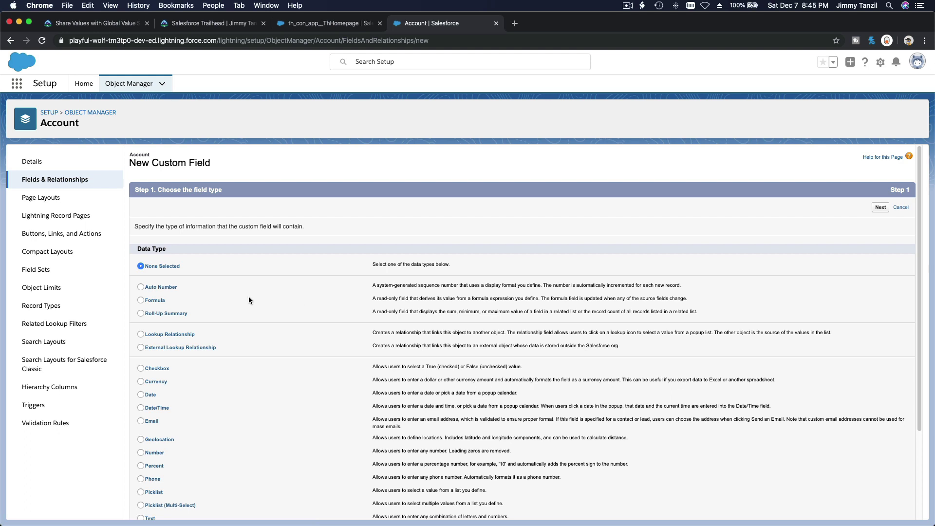
{"action": "scroll", "coordinate": [249, 299], "scroll_direction": "down", "scroll_amount": 5}
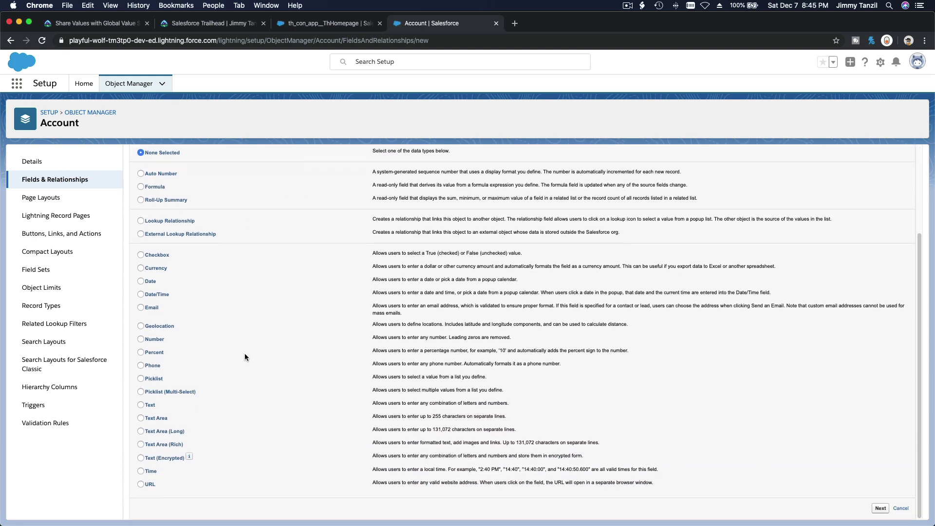
{"action": "left_click", "coordinate": [186, 392]}
{"action": "scroll", "coordinate": [304, 402], "scroll_direction": "up", "scroll_amount": 3}
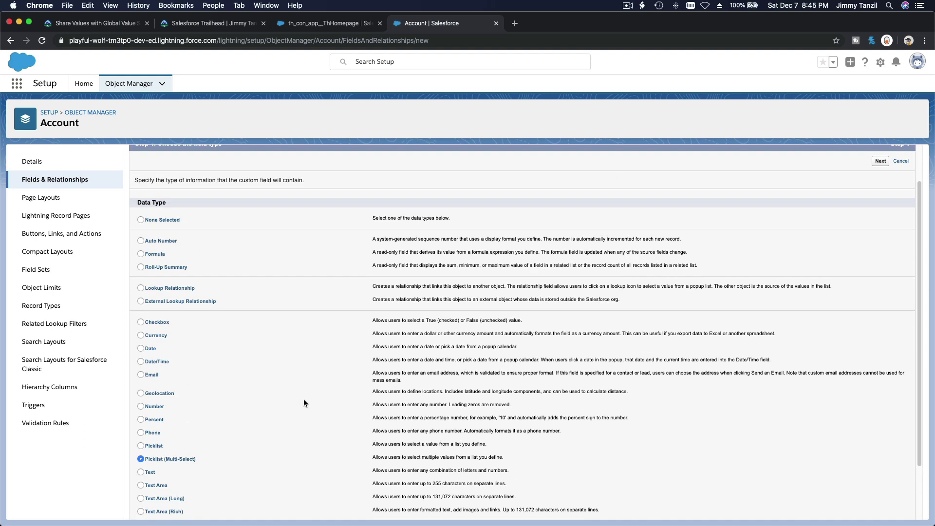
{"action": "scroll", "coordinate": [303, 402], "scroll_direction": "up", "scroll_amount": 1}
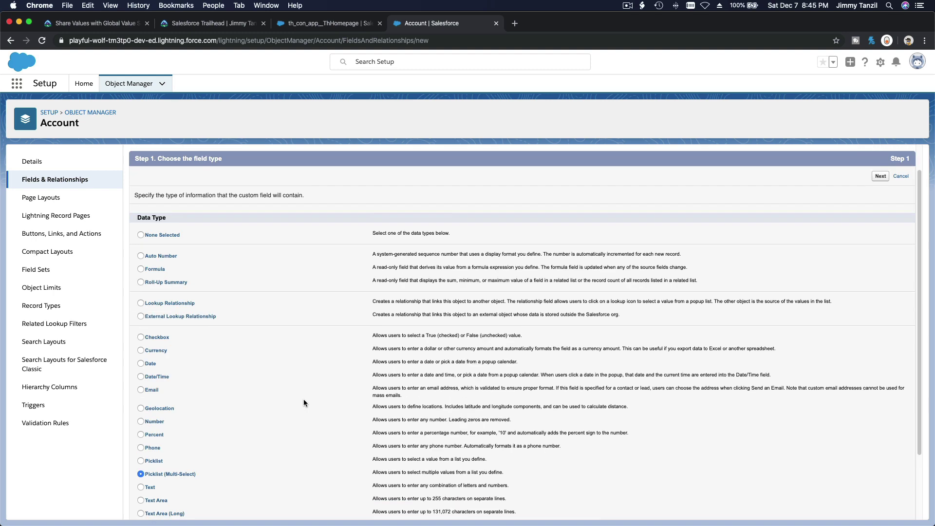
{"action": "left_click", "coordinate": [880, 177]}
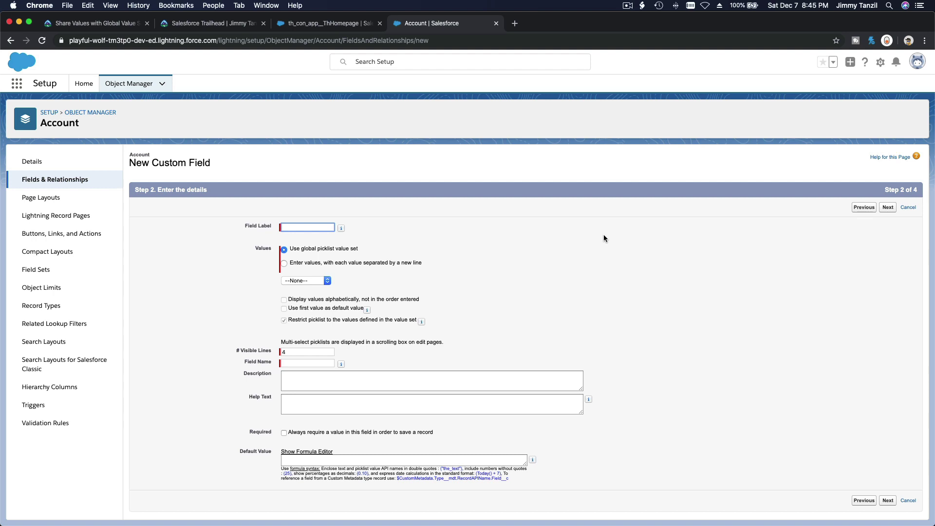
Label the new field Days Available and base its values on the Days Available global picklist value set
{"action": "type", "text": "Days Available"}
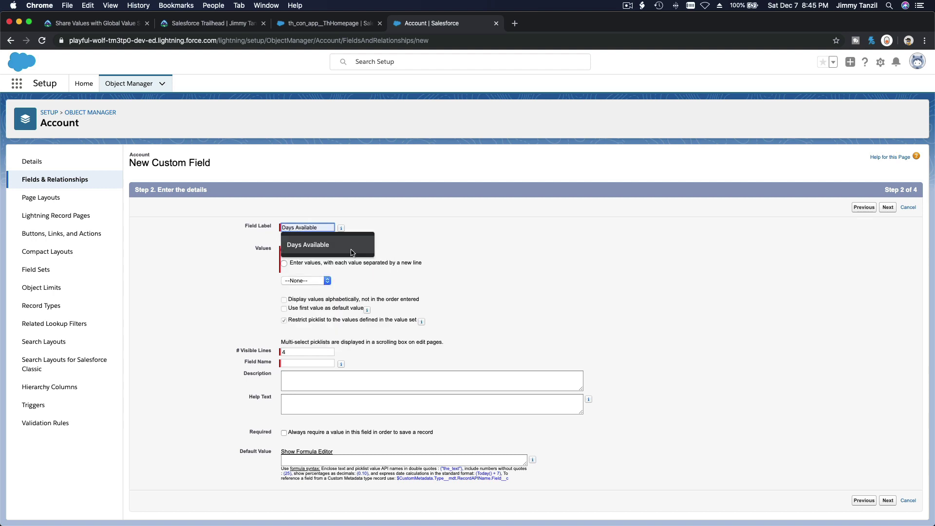
{"action": "left_click", "coordinate": [353, 250]}
{"action": "left_click", "coordinate": [404, 245]}
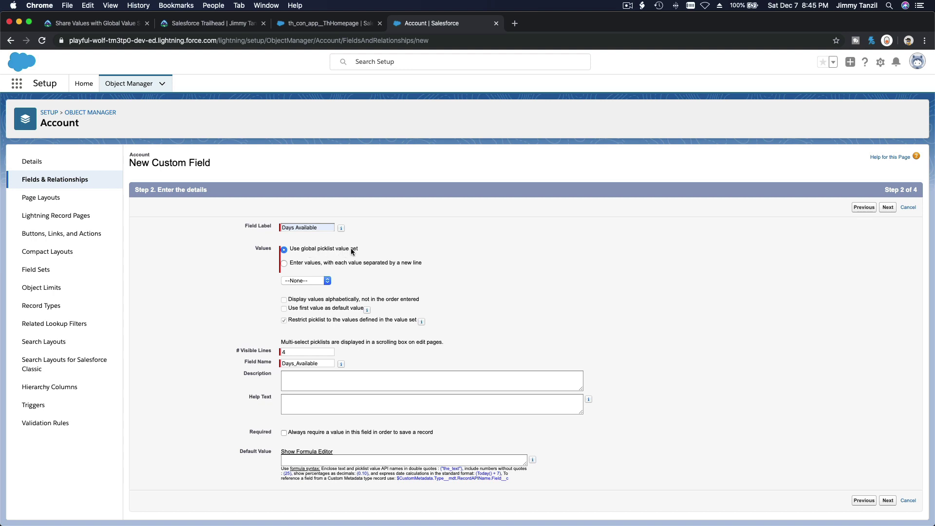
{"action": "left_click", "coordinate": [316, 280]}
{"action": "left_click", "coordinate": [319, 288]}
{"action": "left_click", "coordinate": [396, 289]}
Set the field's visible lines to 7 and enter the description "Days when the instructor is available for teaching"
{"action": "double_click", "coordinate": [292, 351]}
{"action": "type", "text": "7"}
{"action": "left_click", "coordinate": [362, 385]}
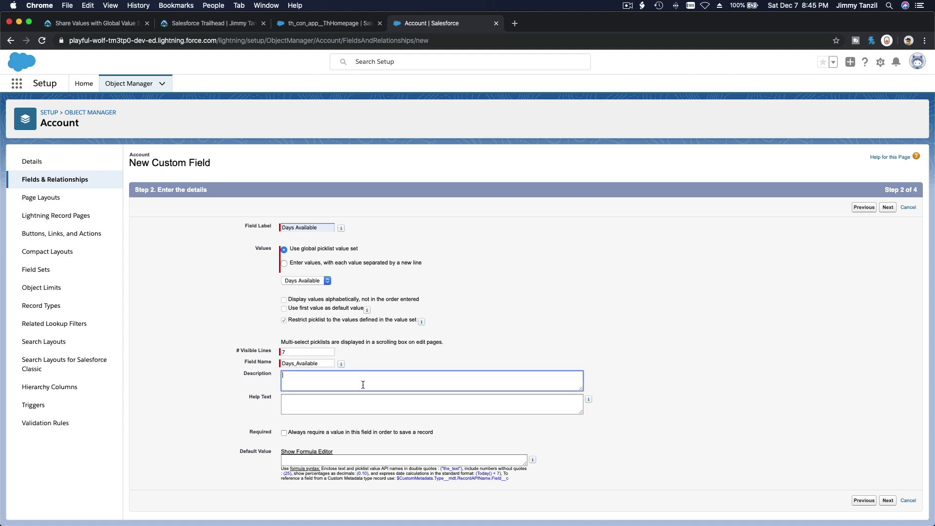
{"action": "type", "text": "Days when the instructioor is available for teaching"}
{"action": "key", "text": "Tab"}
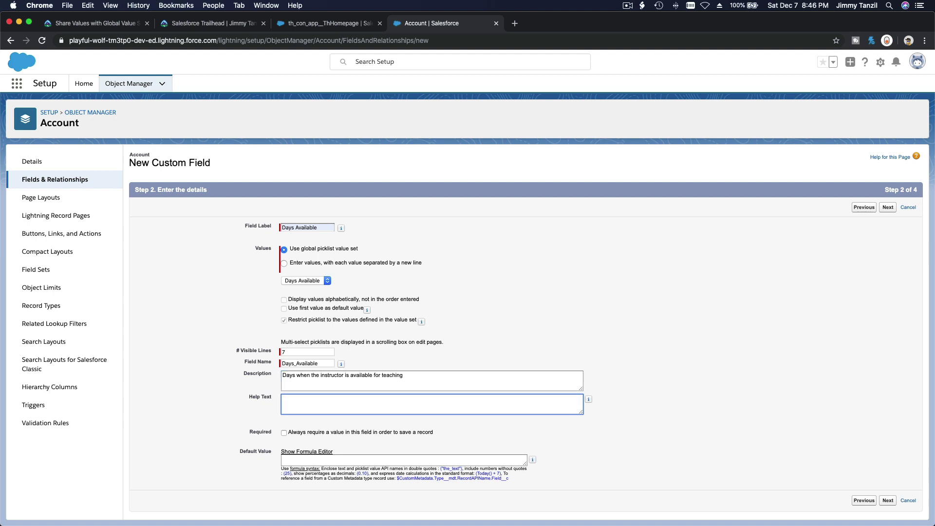
Copy the Days Available field's description into its help text
{"action": "left_click", "coordinate": [392, 388]}
{"action": "key", "text": "ctrl+a"}
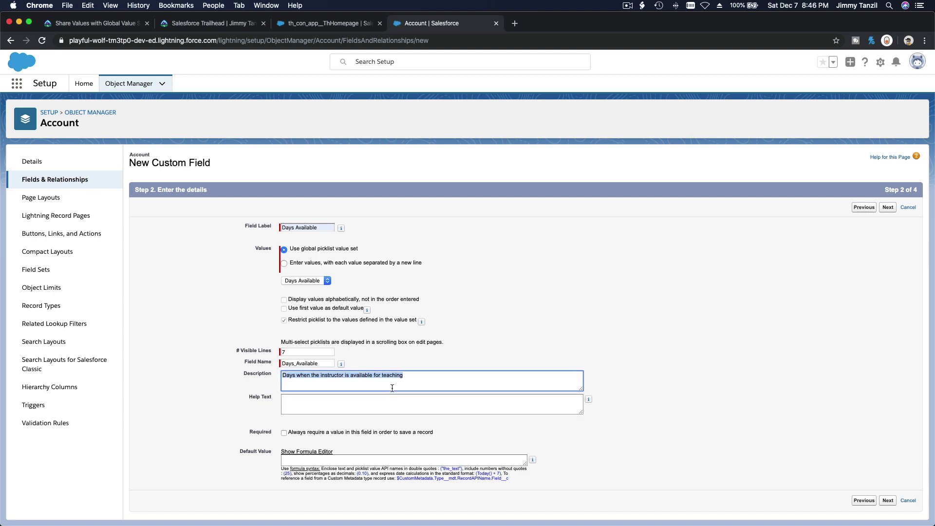
{"action": "key", "text": "ctrl+c"}
{"action": "left_click", "coordinate": [388, 412]}
{"action": "key", "text": "ctrl+v"}
{"action": "left_click", "coordinate": [628, 312]}
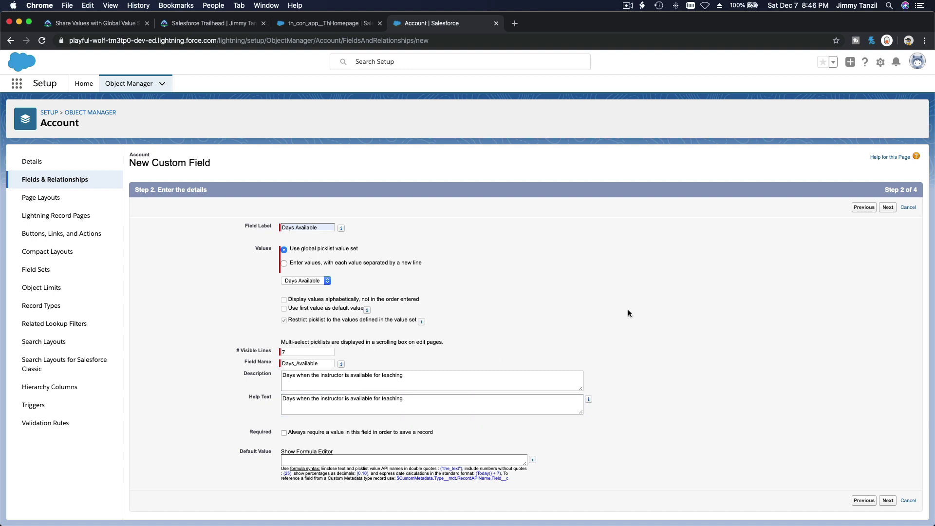
Proceed to field-level security, make the Days Available field visible to all profiles, and continue to the page layouts
{"action": "left_click", "coordinate": [888, 209]}
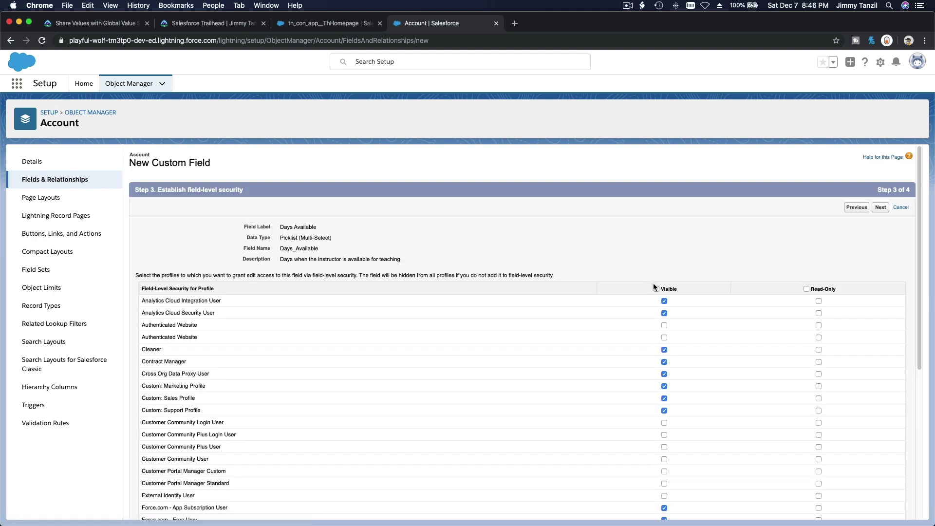
{"action": "scroll", "coordinate": [656, 276], "scroll_direction": "down", "scroll_amount": 1}
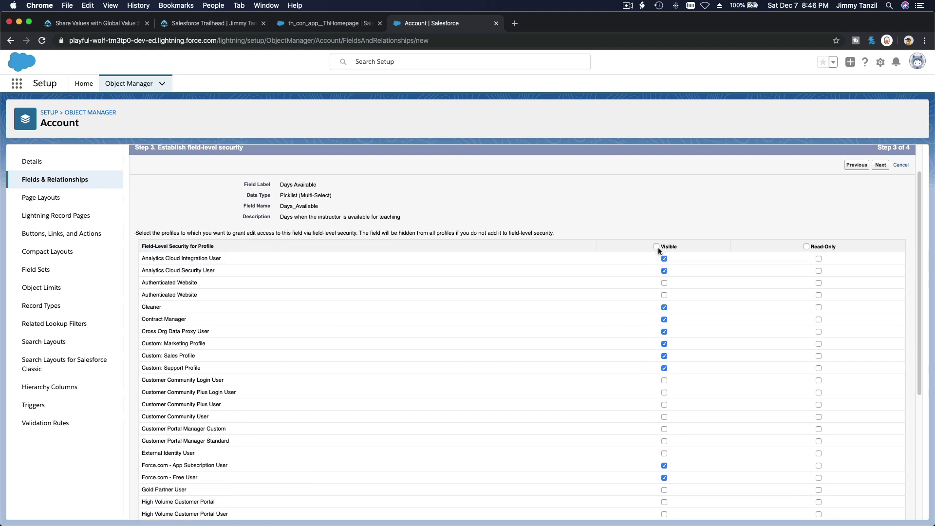
{"action": "left_click", "coordinate": [656, 246]}
{"action": "scroll", "coordinate": [665, 222], "scroll_direction": "down", "scroll_amount": 5}
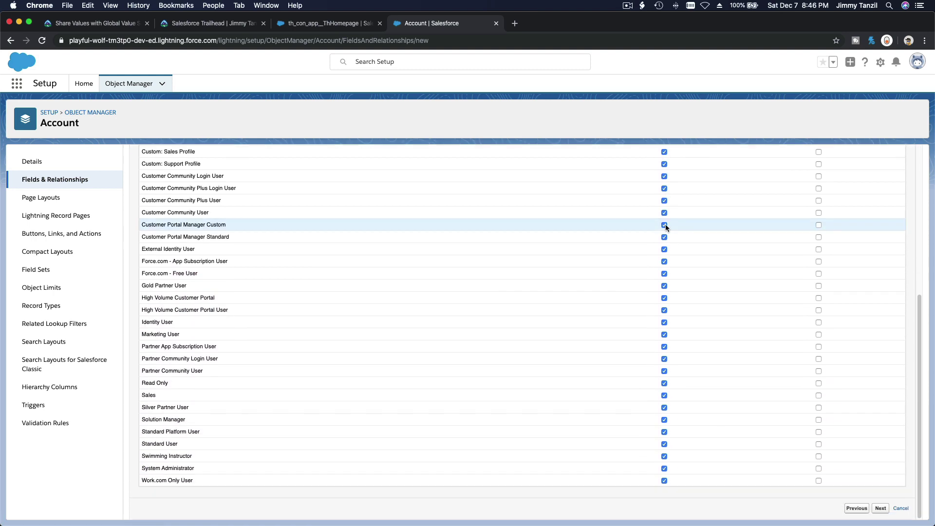
{"action": "scroll", "coordinate": [703, 238], "scroll_direction": "up", "scroll_amount": 5}
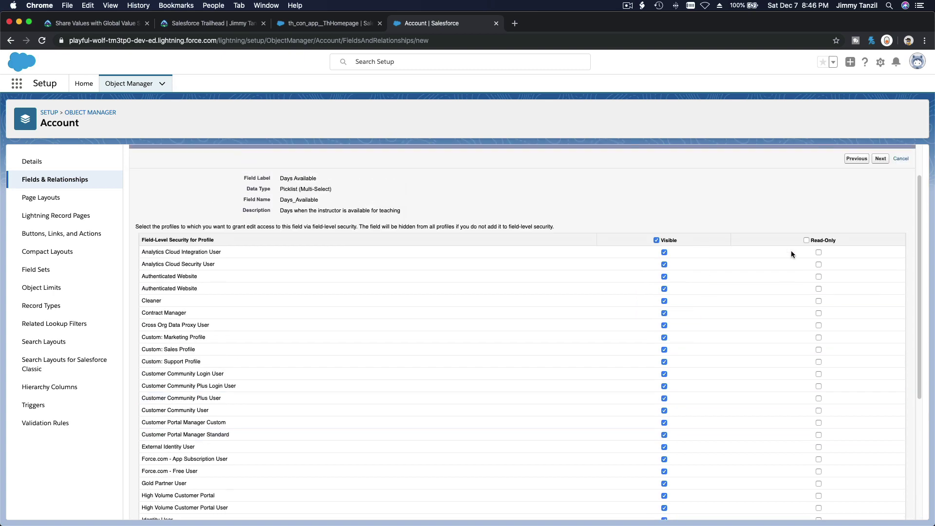
{"action": "left_click", "coordinate": [880, 159]}
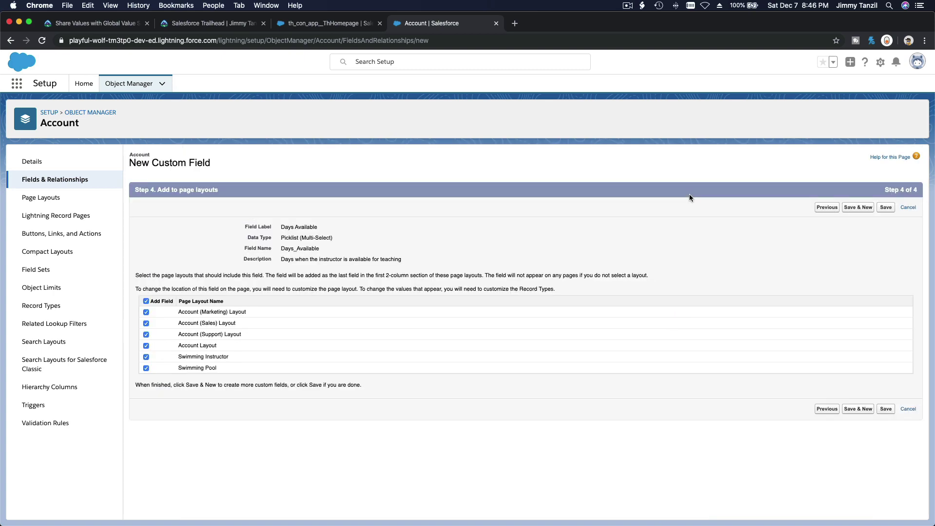
Add the Days Available field only to the Swimming Instructor page layout, then save it and start another custom field
{"action": "left_click", "coordinate": [146, 301]}
{"action": "left_click", "coordinate": [146, 357]}
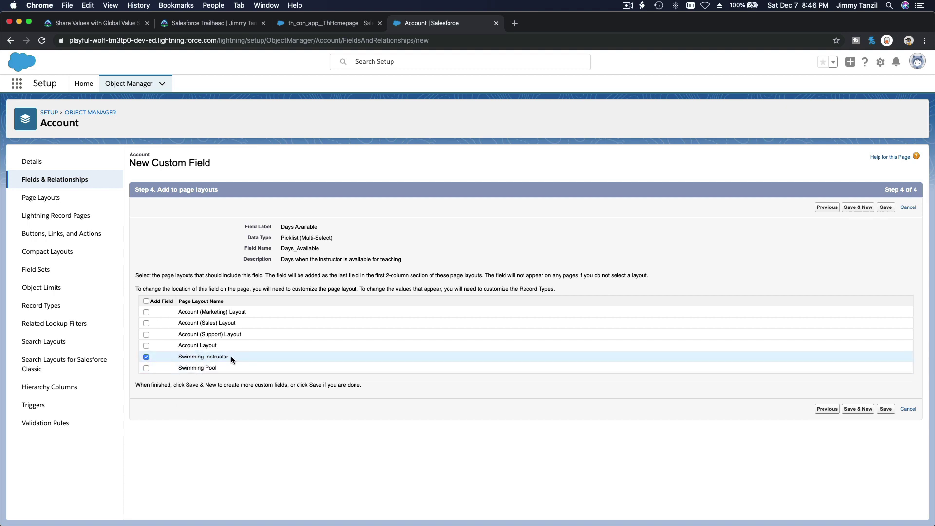
{"action": "left_click", "coordinate": [858, 208]}
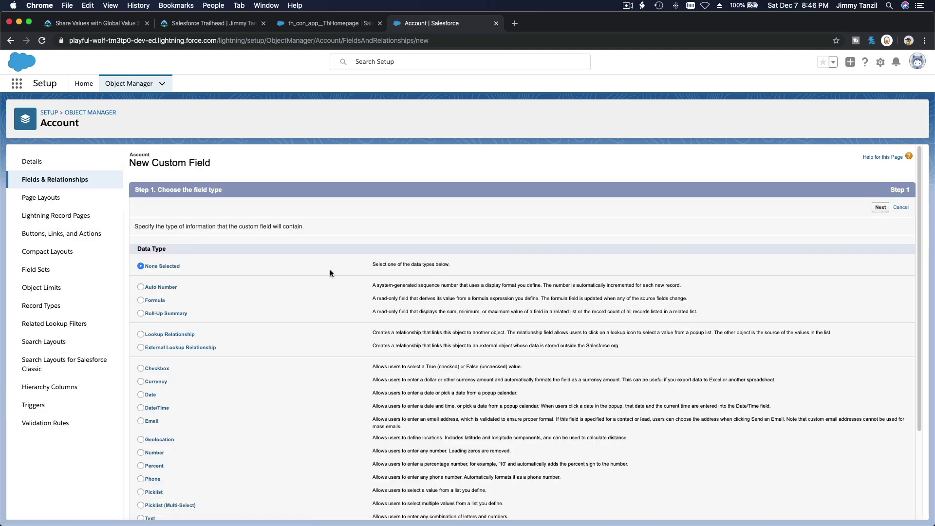
Choose Picklist (Multi-Select) as the second custom field's data type and proceed to its details
{"action": "scroll", "coordinate": [331, 273], "scroll_direction": "down", "scroll_amount": 2}
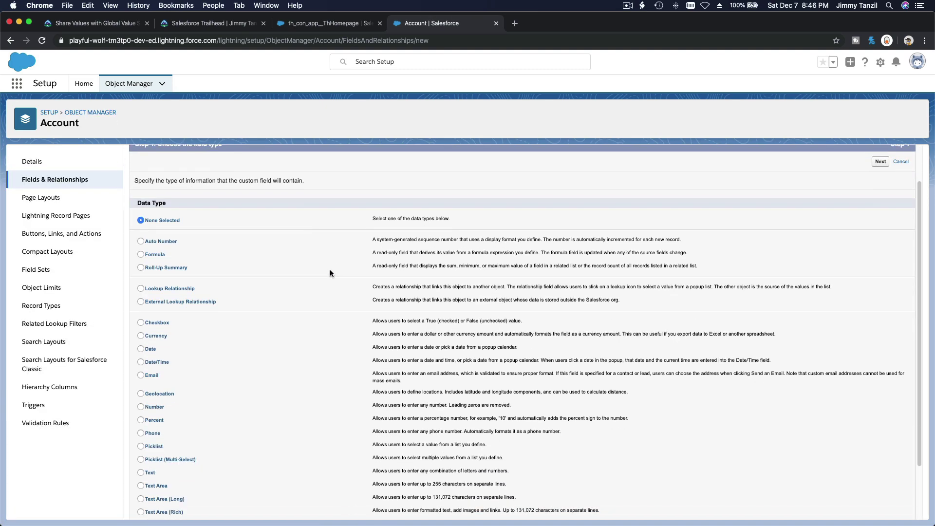
{"action": "scroll", "coordinate": [330, 272], "scroll_direction": "down", "scroll_amount": 1}
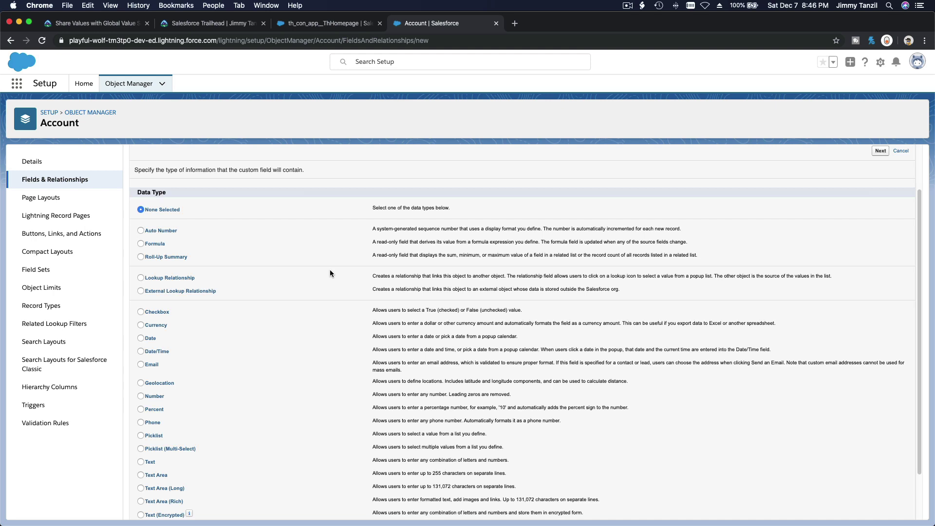
{"action": "scroll", "coordinate": [278, 290], "scroll_direction": "down", "scroll_amount": 3}
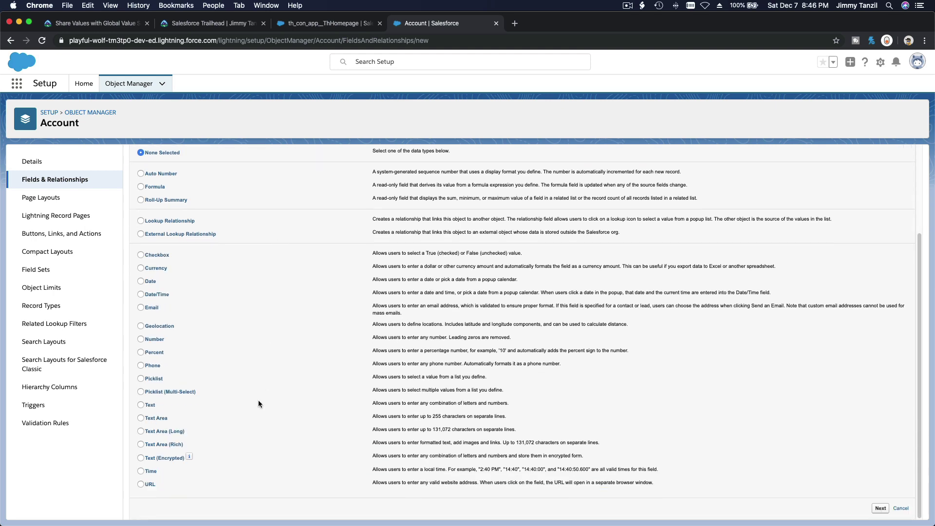
{"action": "left_click", "coordinate": [188, 392]}
{"action": "scroll", "coordinate": [647, 349], "scroll_direction": "up", "scroll_amount": 6}
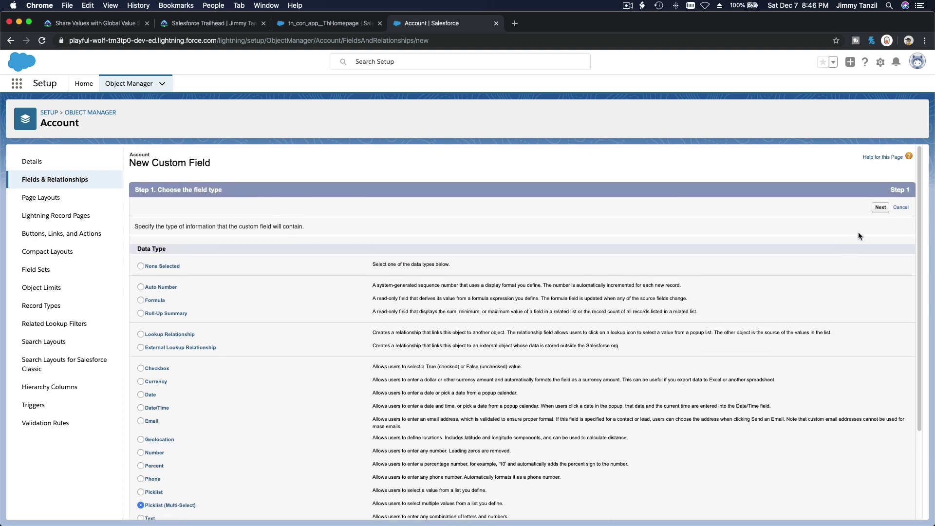
{"action": "left_click", "coordinate": [881, 208]}
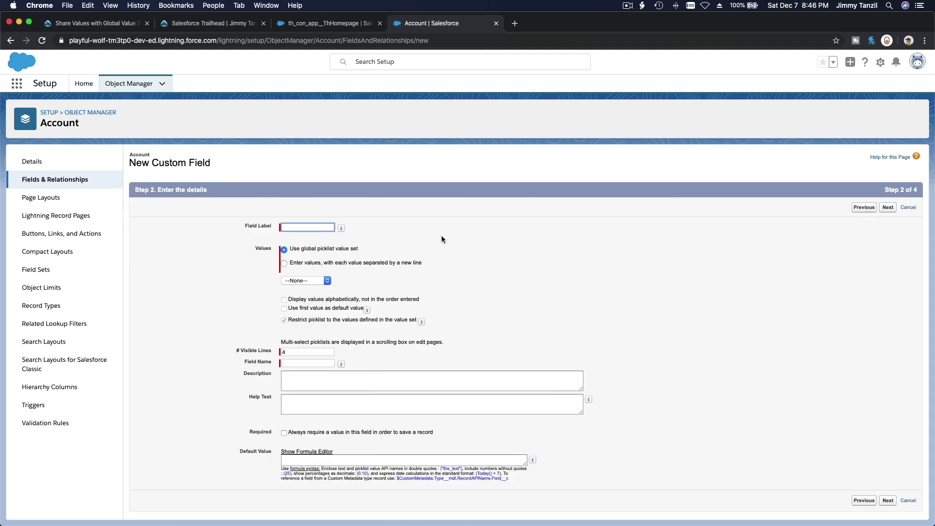
Label the field Days Open and base its values on the Days Available global picklist value set
{"action": "type", "text": "Day"}
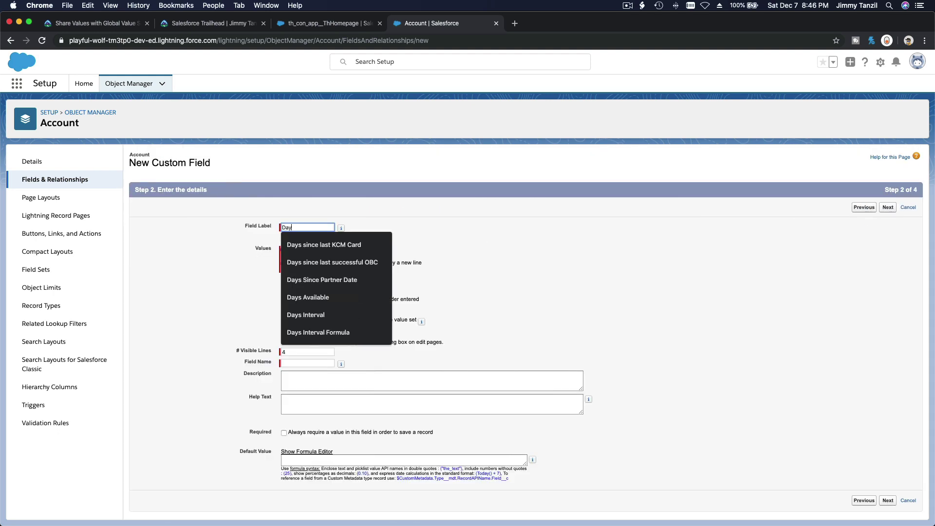
{"action": "type", "text": "s Open"}
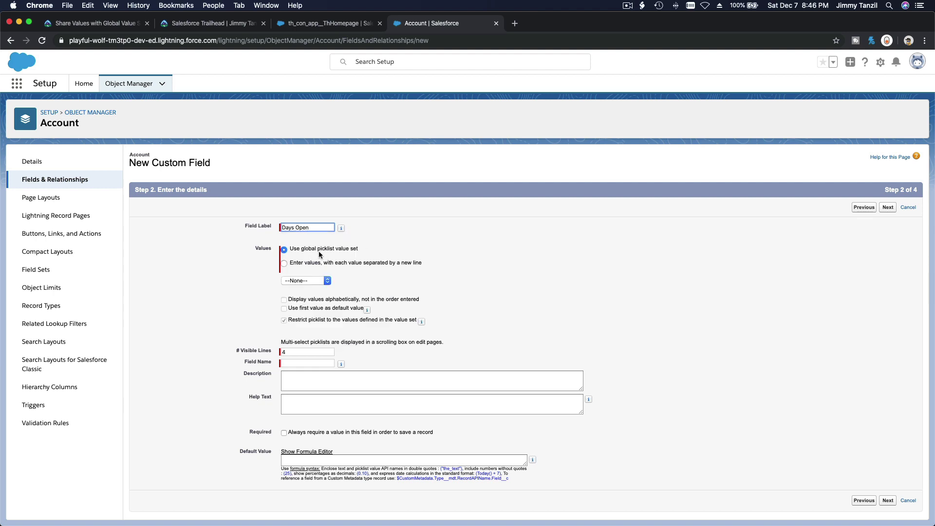
{"action": "left_click", "coordinate": [313, 283]}
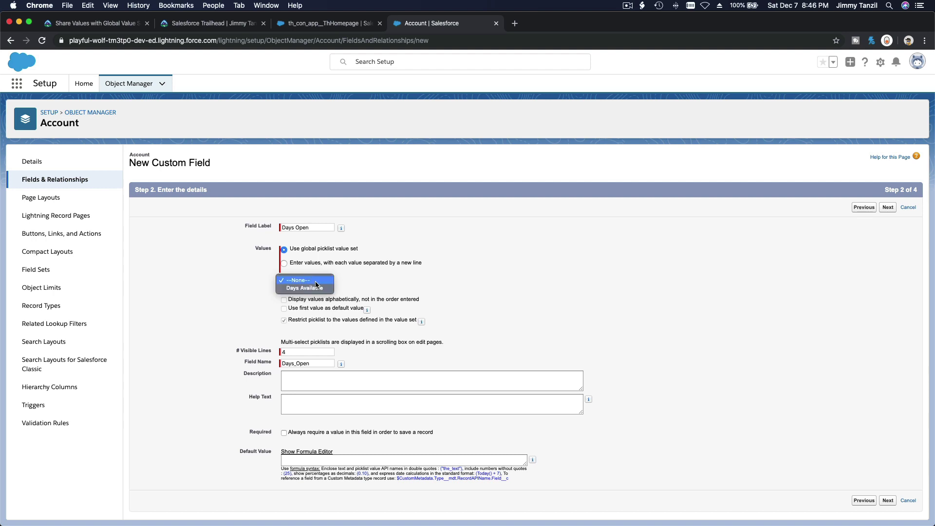
{"action": "left_click", "coordinate": [317, 288]}
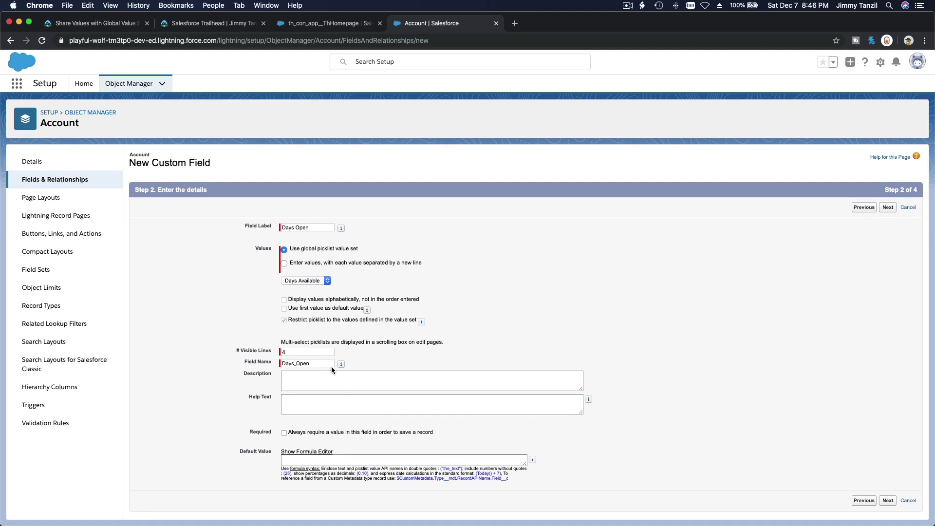
Set the Days Open field's visible lines to 7 and enter the description "Days the swimming pool is open"
{"action": "double_click", "coordinate": [326, 352]}
{"action": "type", "text": "7"}
{"action": "left_click", "coordinate": [326, 381]}
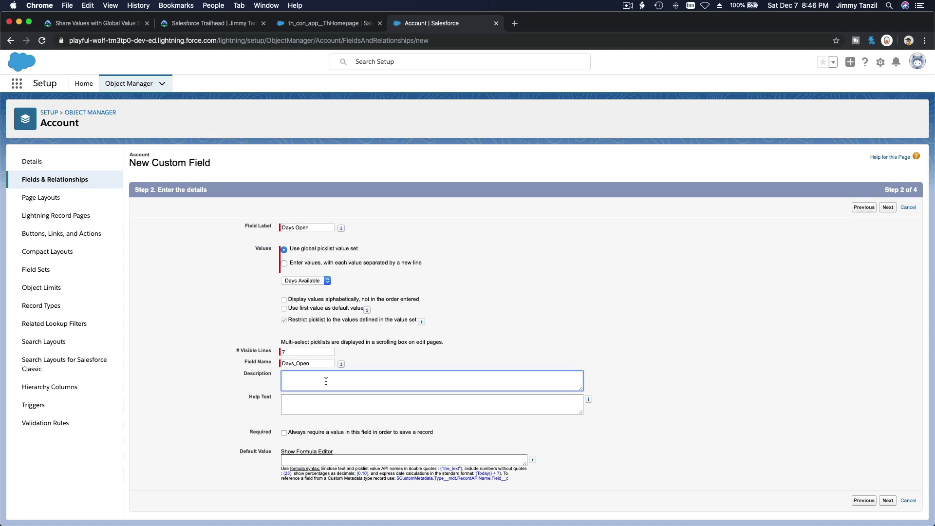
{"action": "type", "text": "Dfa"}
{"action": "key", "text": "BackSpace"}
{"action": "type", "text": "ays the swimming pool is open"}
Copy the Days Open field's description into its help text
{"action": "key", "text": "super+a"}
{"action": "key", "text": "super+c"}
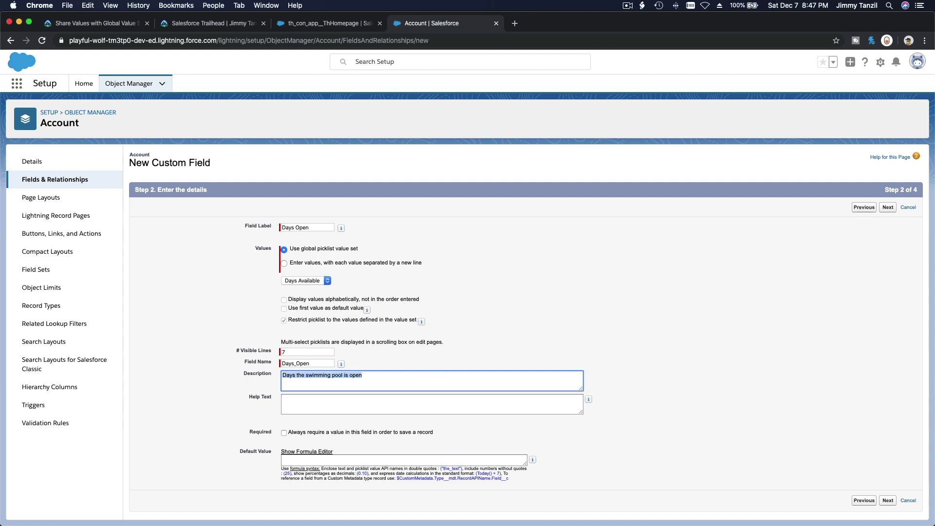
{"action": "left_click", "coordinate": [327, 407]}
{"action": "key", "text": "super+v"}
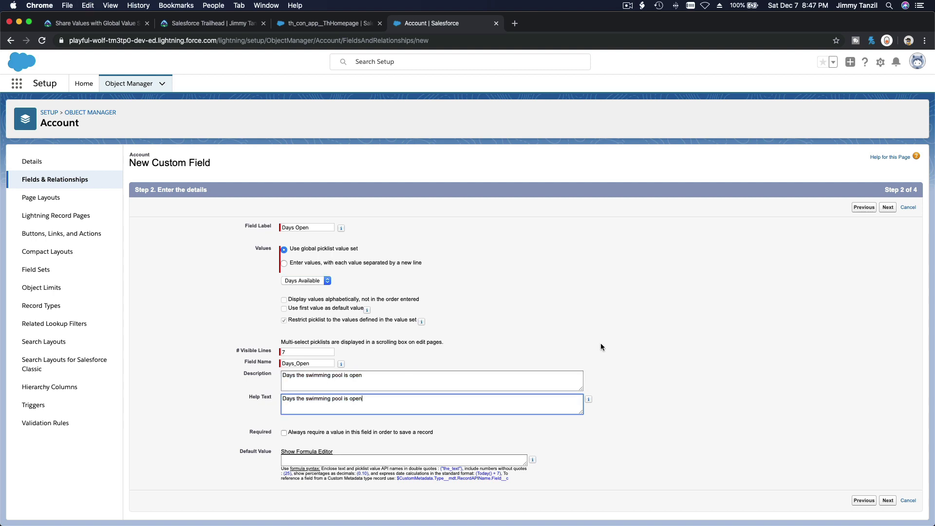
Proceed to field-level security, make the Days Open field visible to all profiles, and continue to the page layouts
{"action": "left_click", "coordinate": [889, 209]}
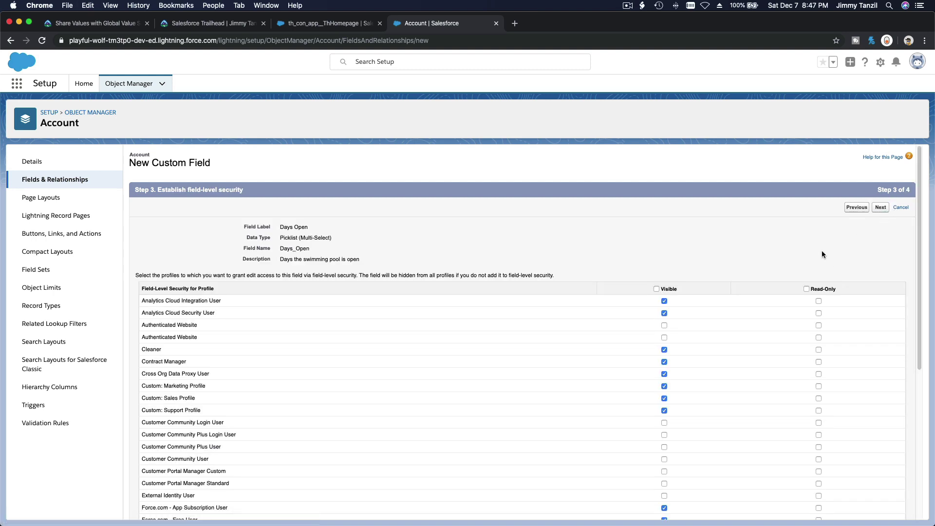
{"action": "left_click", "coordinate": [655, 289]}
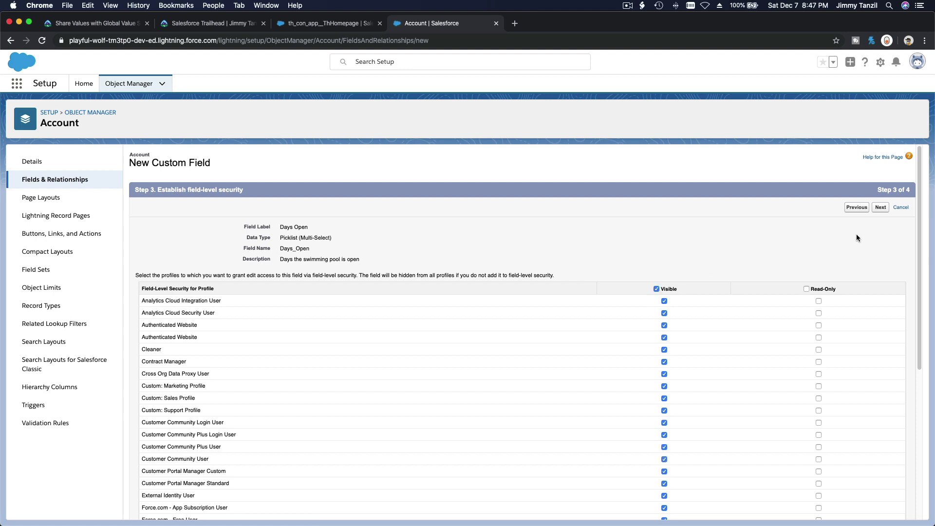
{"action": "left_click", "coordinate": [881, 207]}
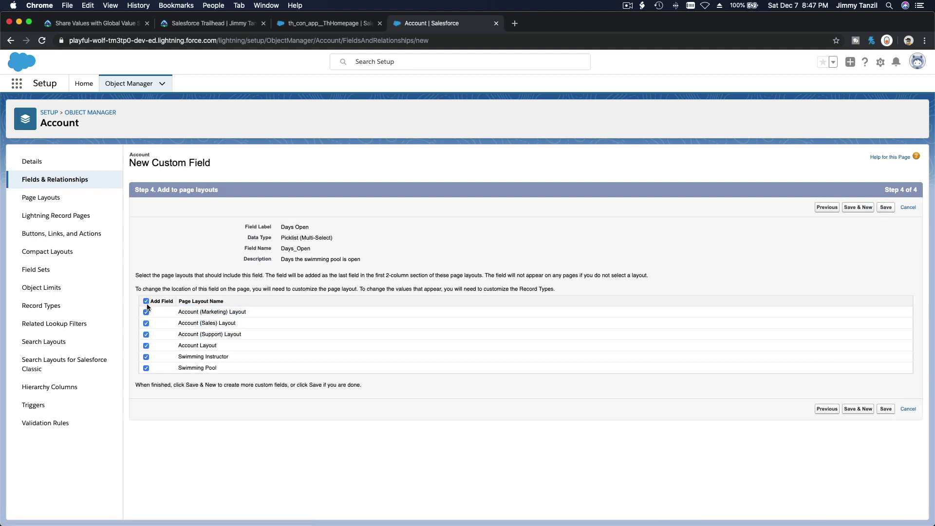
Add the Days Open field only to the Swimming Pool page layout and save the field
{"action": "left_click", "coordinate": [146, 301]}
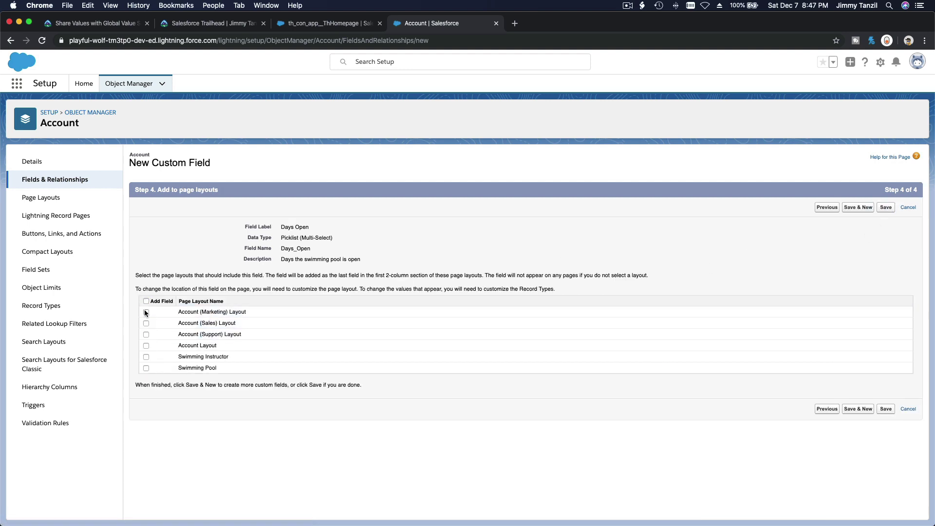
{"action": "left_click", "coordinate": [146, 368]}
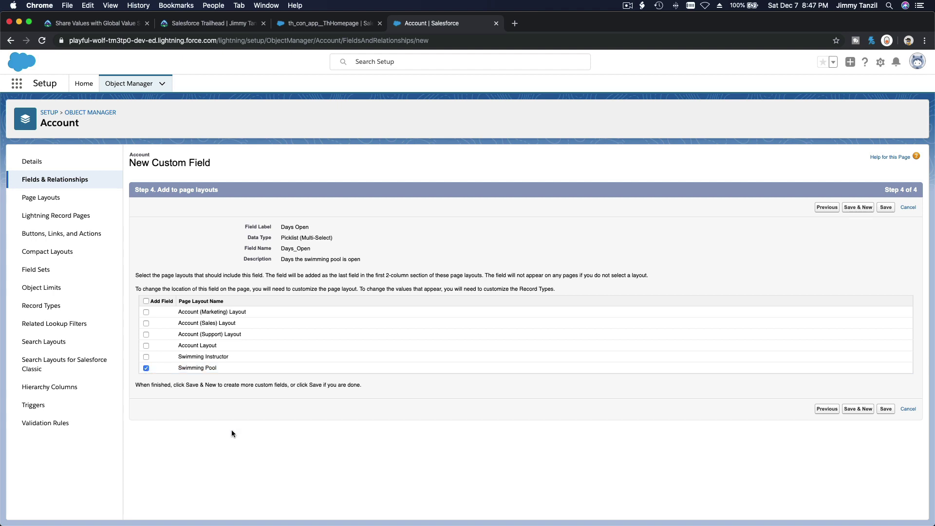
{"action": "left_click", "coordinate": [886, 207]}
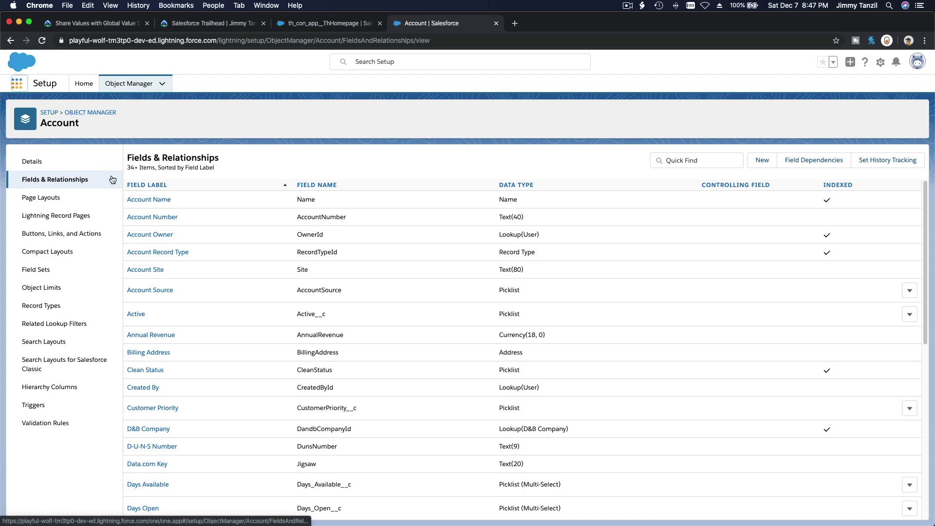
Open the Accounts list and start a new account with the Swimming Instructor record type
{"action": "key", "text": "g"}
{"action": "key", "text": "a"}
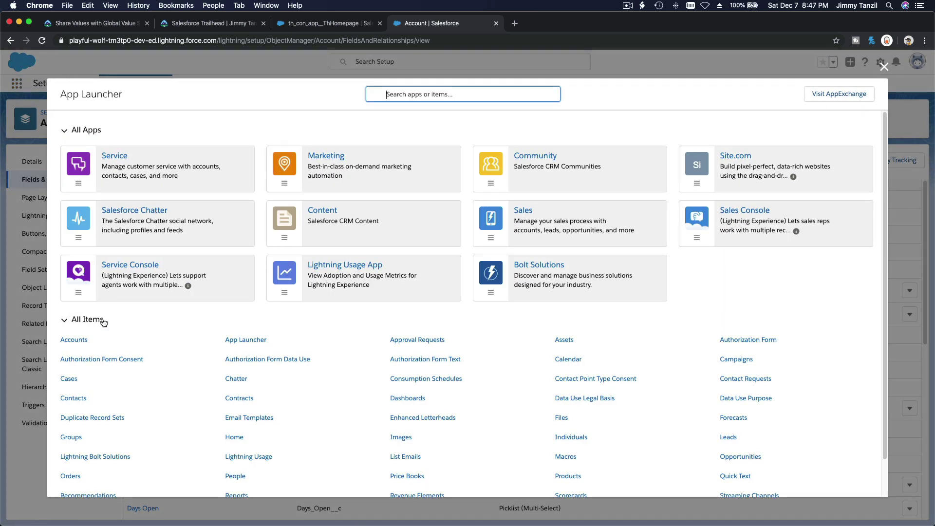
{"action": "left_click", "coordinate": [74, 340]}
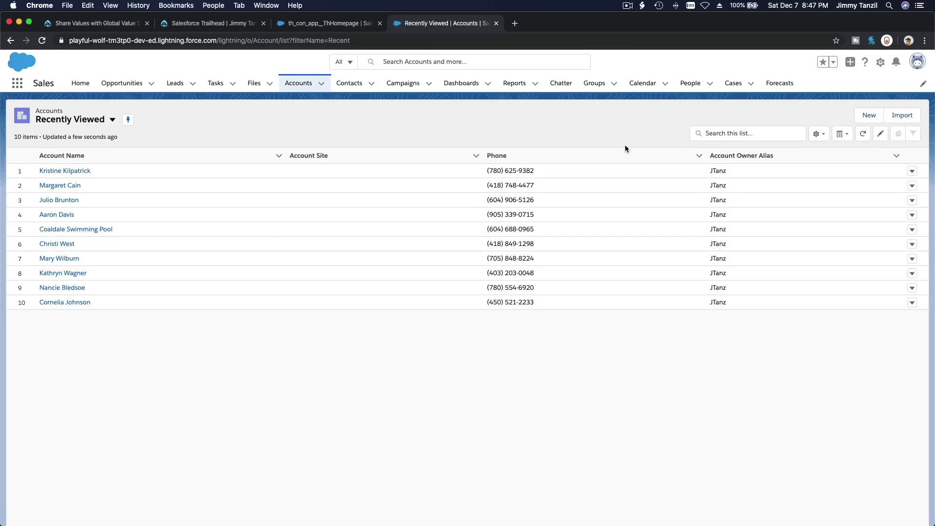
{"action": "left_click", "coordinate": [869, 115]}
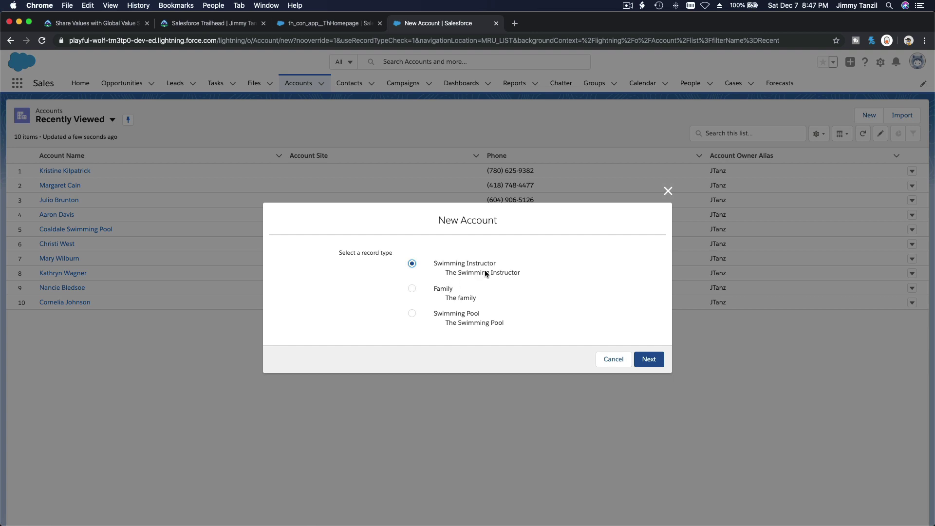
{"action": "left_click", "coordinate": [645, 359]}
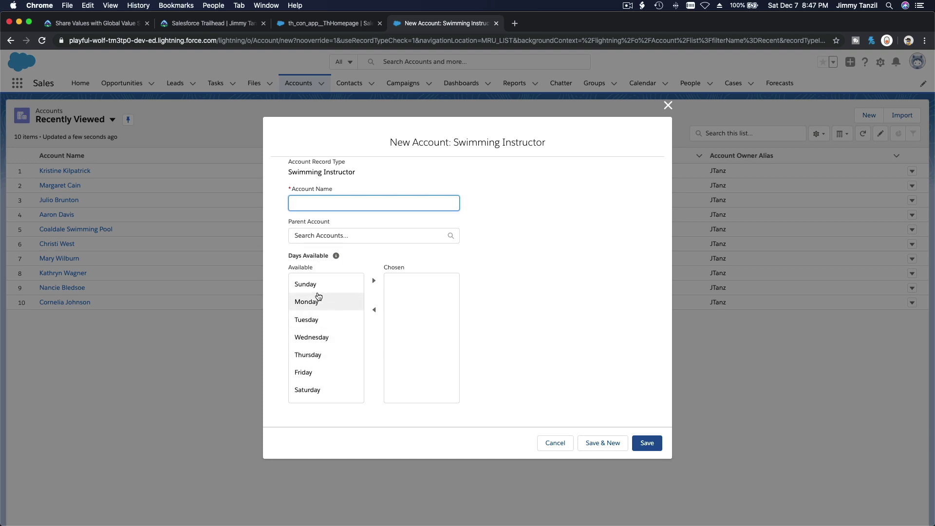
Try choosing Monday, Wednesday and Friday as Days Available on the new Swimming Instructor account, and discard the account
{"action": "left_click", "coordinate": [315, 301]}
{"action": "left_click", "coordinate": [374, 281]}
{"action": "left_click", "coordinate": [329, 325]}
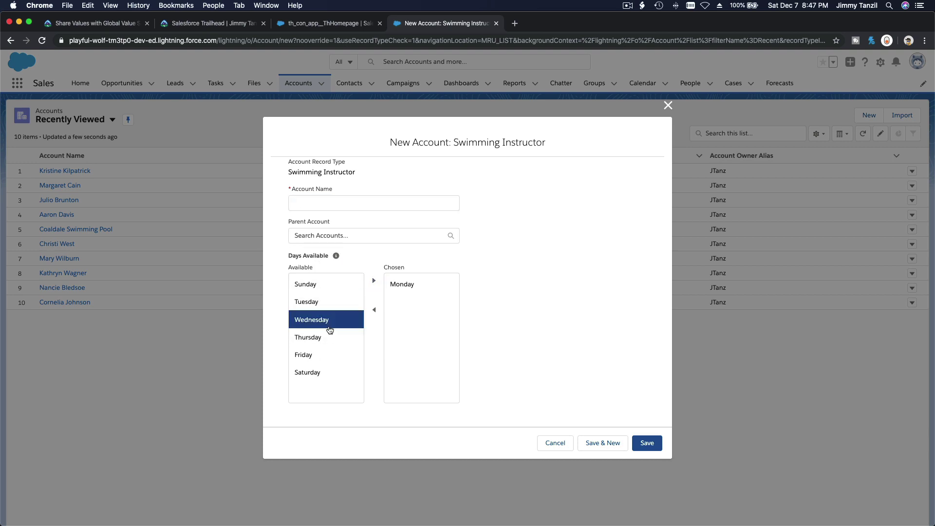
{"action": "left_click", "coordinate": [374, 280]}
{"action": "left_click", "coordinate": [332, 340]}
{"action": "left_click", "coordinate": [374, 280]}
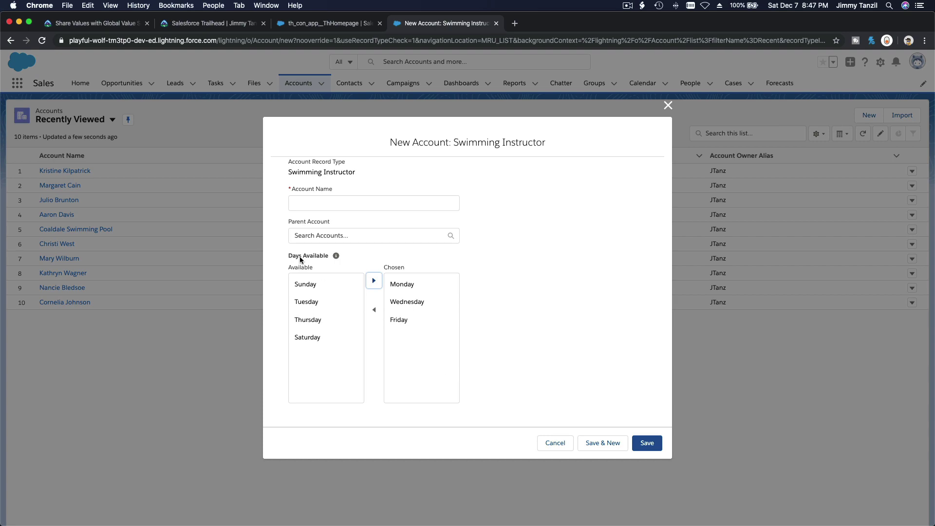
{"action": "left_click", "coordinate": [561, 445]}
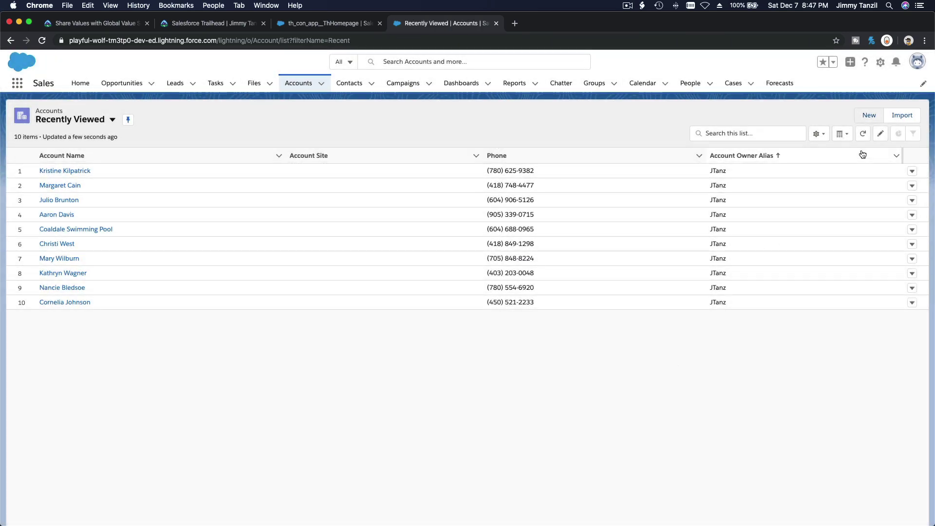
Start a new account with the Swimming Pool record type, check its Days Open picklist, and cancel the account
{"action": "left_click", "coordinate": [867, 116]}
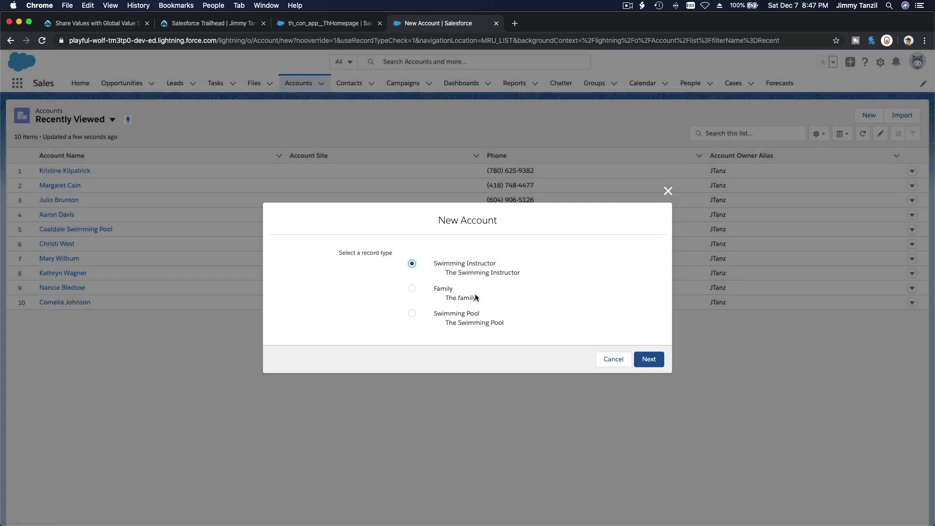
{"action": "left_click", "coordinate": [467, 315]}
{"action": "left_click", "coordinate": [649, 359]}
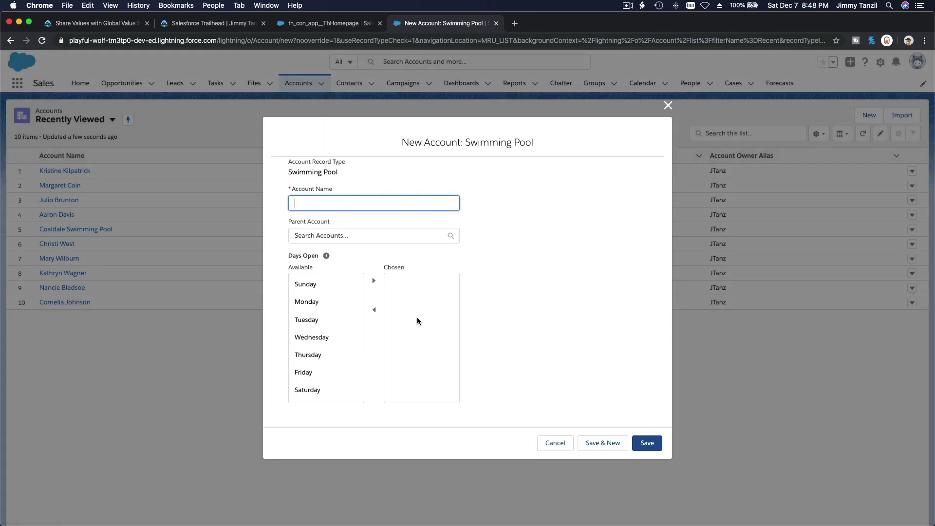
{"action": "triple_click", "coordinate": [310, 255]}
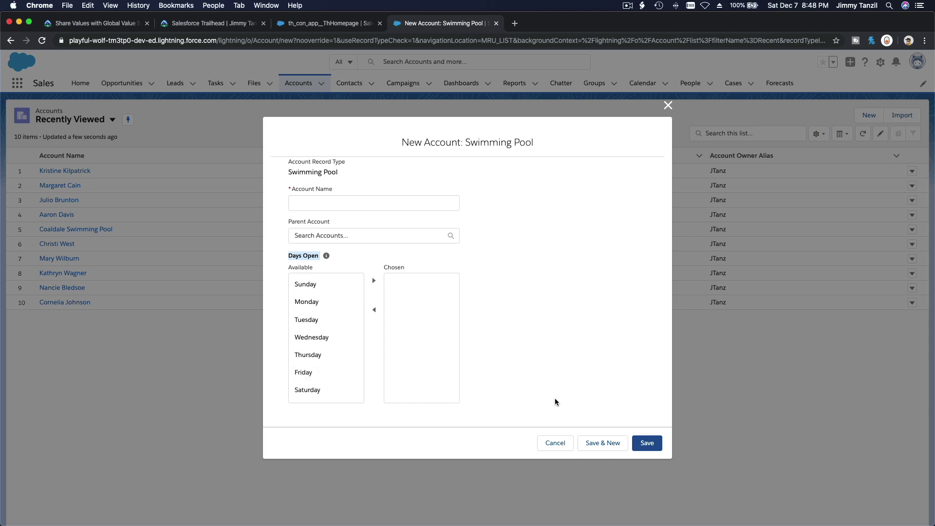
{"action": "left_click", "coordinate": [556, 444]}
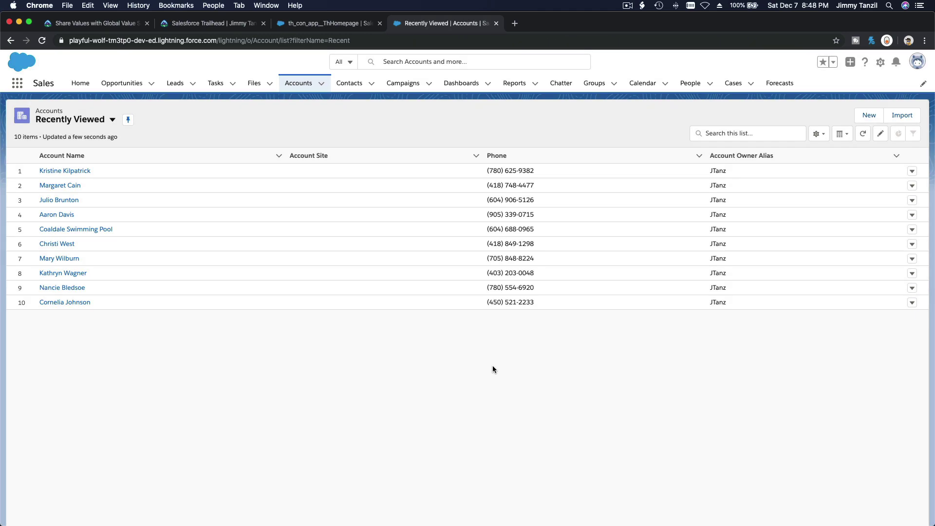
Switch to the Trailhead unit and review its sections on managing global value sets and promoting existing field values
{"action": "left_click", "coordinate": [104, 24]}
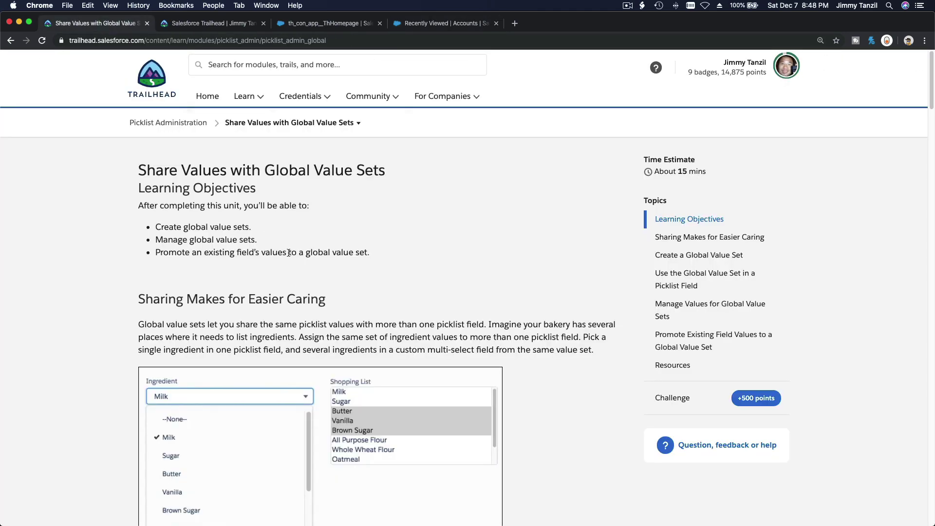
{"action": "scroll", "coordinate": [426, 241], "scroll_direction": "down", "scroll_amount": 5}
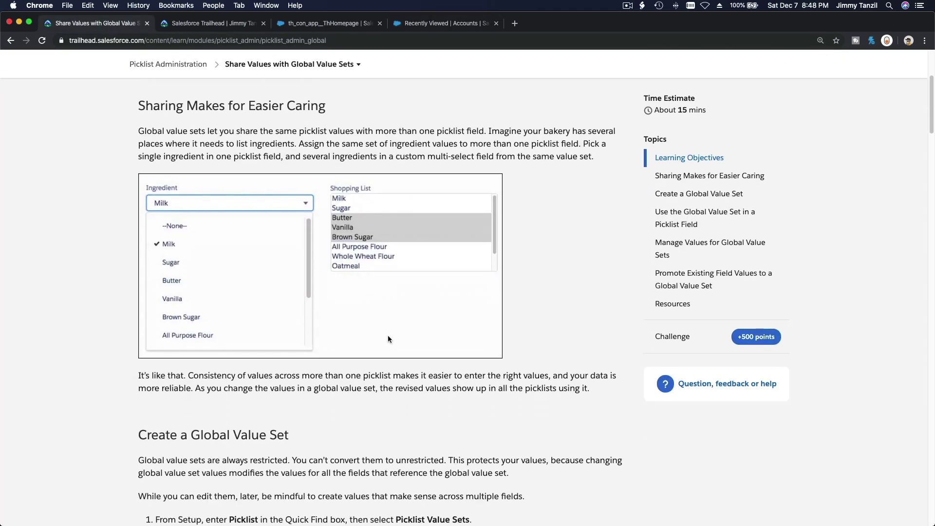
{"action": "scroll", "coordinate": [388, 338], "scroll_direction": "down", "scroll_amount": 10}
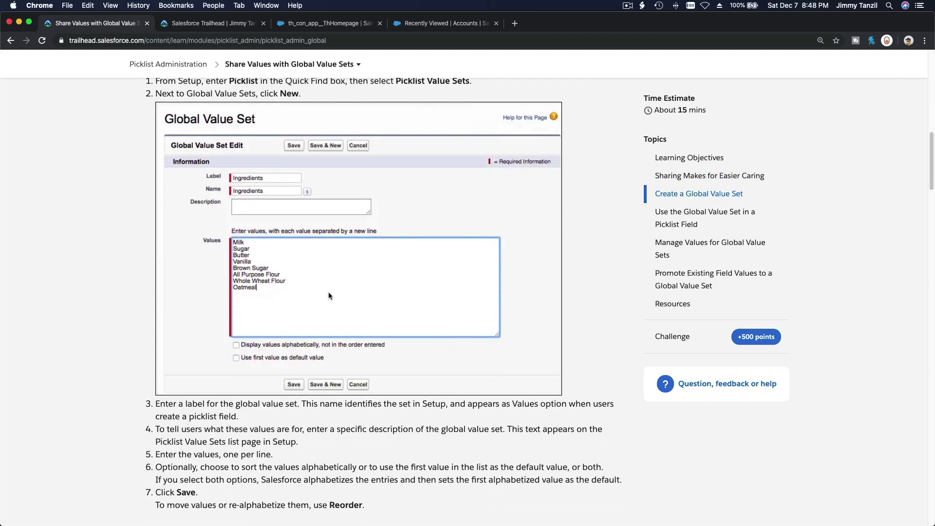
{"action": "scroll", "coordinate": [328, 292], "scroll_direction": "down", "scroll_amount": 15}
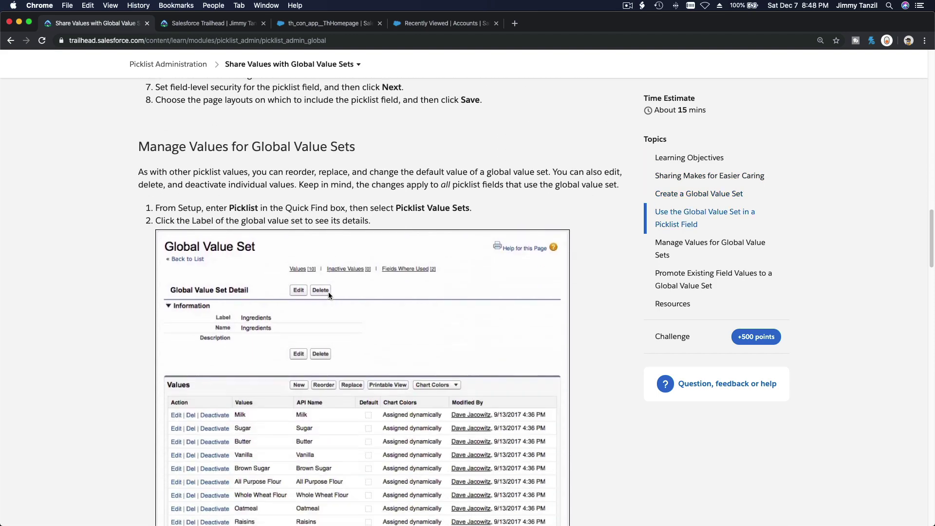
{"action": "scroll", "coordinate": [329, 294], "scroll_direction": "down", "scroll_amount": 3}
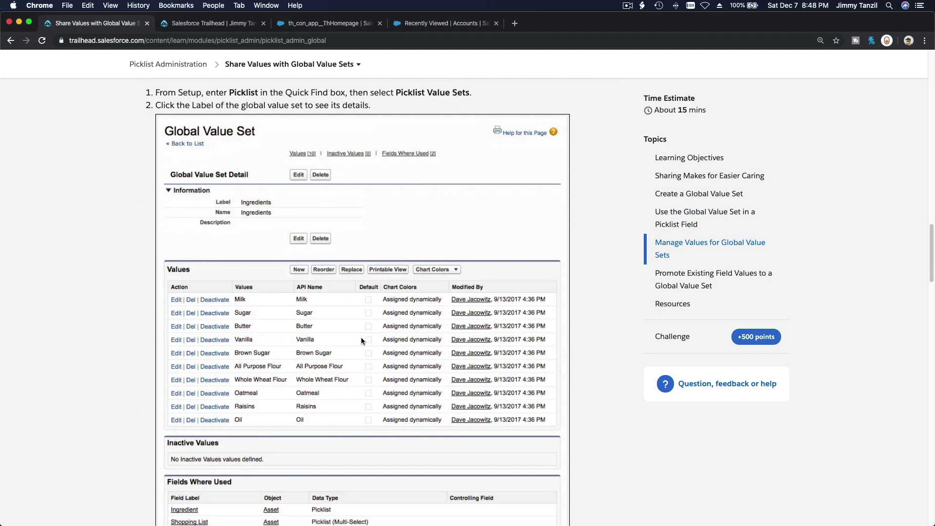
{"action": "scroll", "coordinate": [320, 391], "scroll_direction": "down", "scroll_amount": 2}
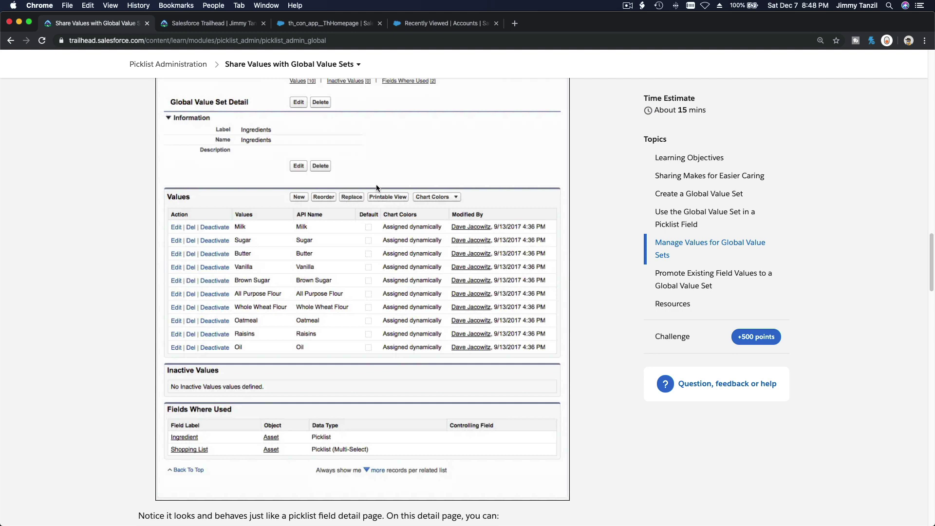
{"action": "scroll", "coordinate": [376, 187], "scroll_direction": "down", "scroll_amount": 10}
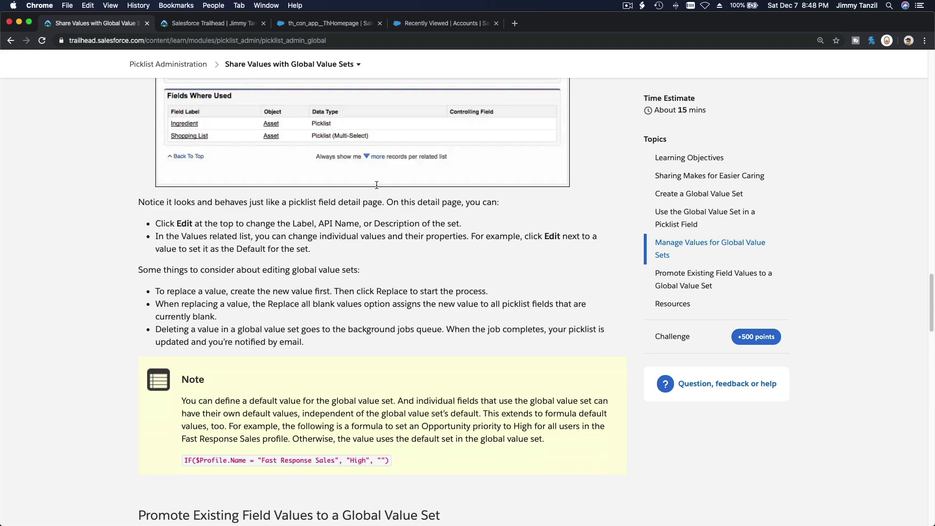
{"action": "scroll", "coordinate": [376, 187], "scroll_direction": "down", "scroll_amount": 1}
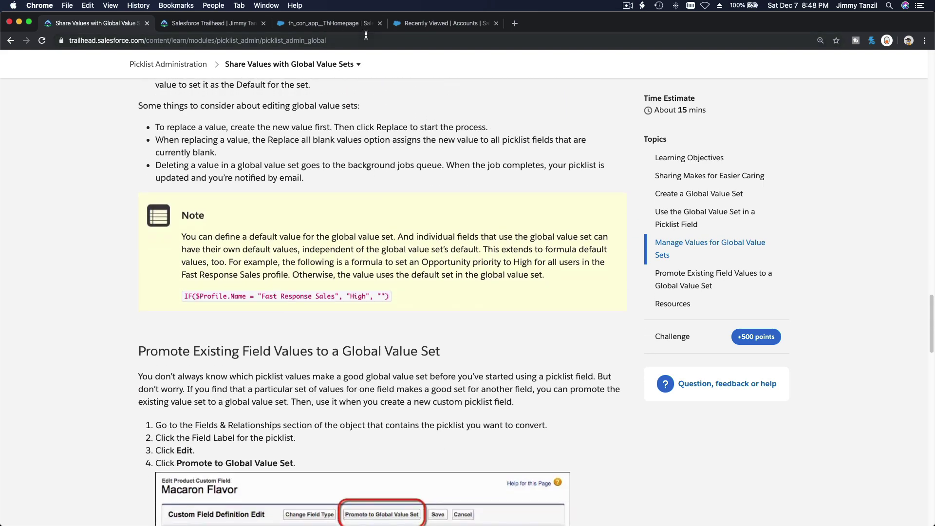
Return to Salesforce, open Setup, find the Opportunity object in the Object Manager, and show its fields and relationships
{"action": "left_click", "coordinate": [417, 24]}
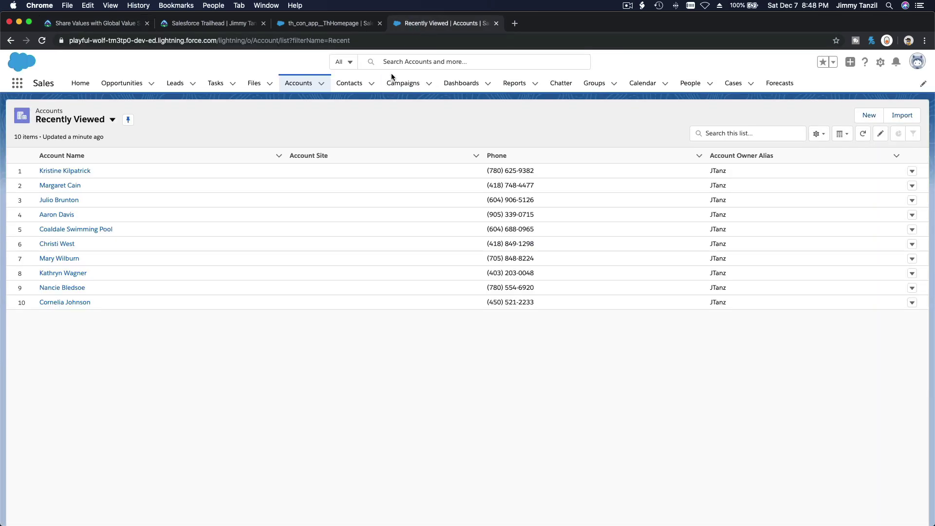
{"action": "left_click", "coordinate": [880, 62]}
{"action": "left_click", "coordinate": [879, 93]}
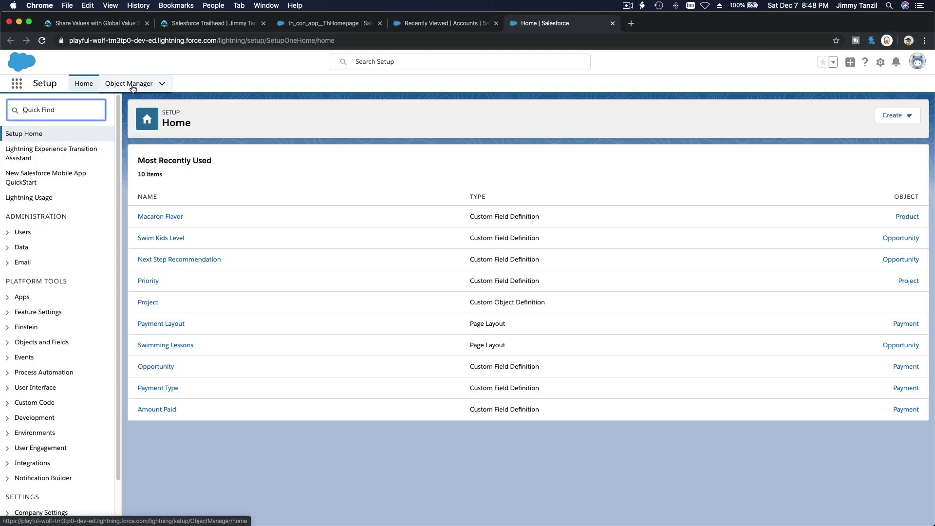
{"action": "left_click", "coordinate": [128, 83]}
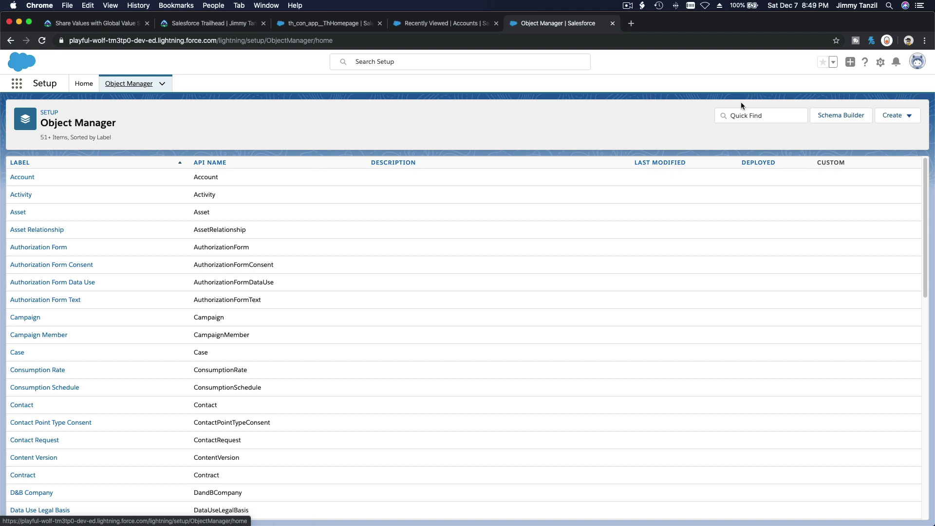
{"action": "left_click", "coordinate": [746, 113]}
{"action": "type", "text": "Opp"}
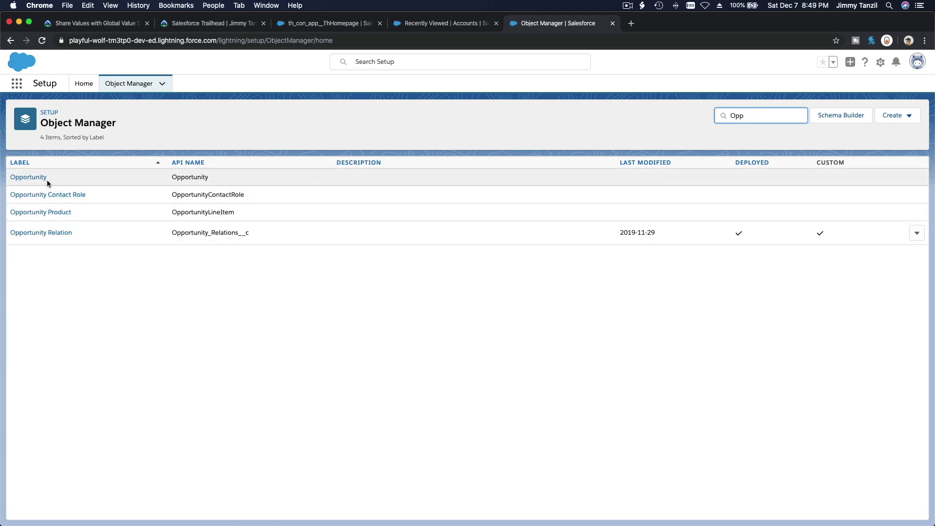
{"action": "left_click", "coordinate": [43, 177]}
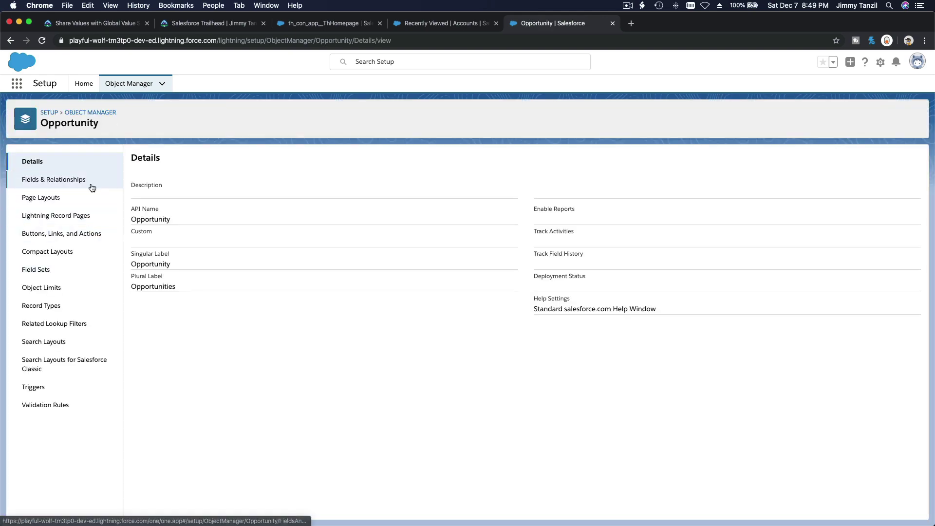
{"action": "left_click", "coordinate": [85, 180]}
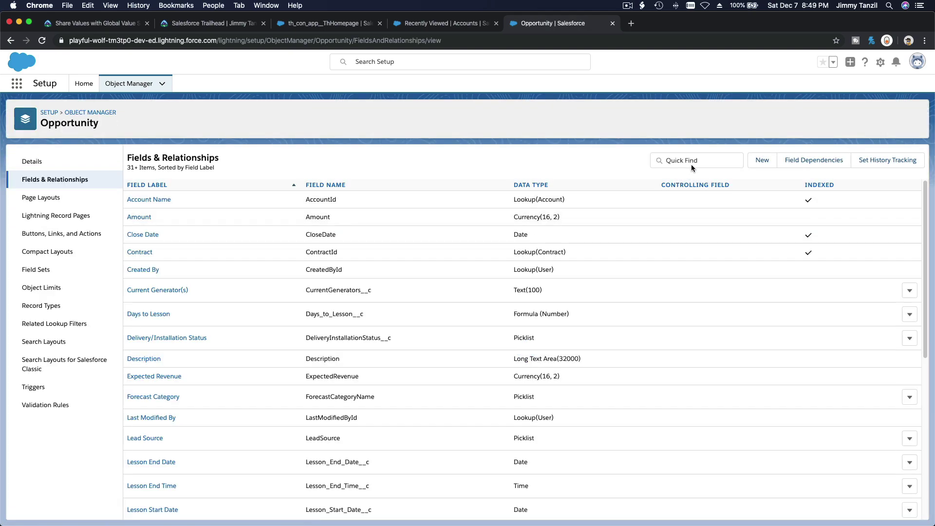
Search the Opportunity fields for "Level" and open the Swim Kids Level field
{"action": "left_click", "coordinate": [696, 158]}
{"action": "type", "text": "Level"}
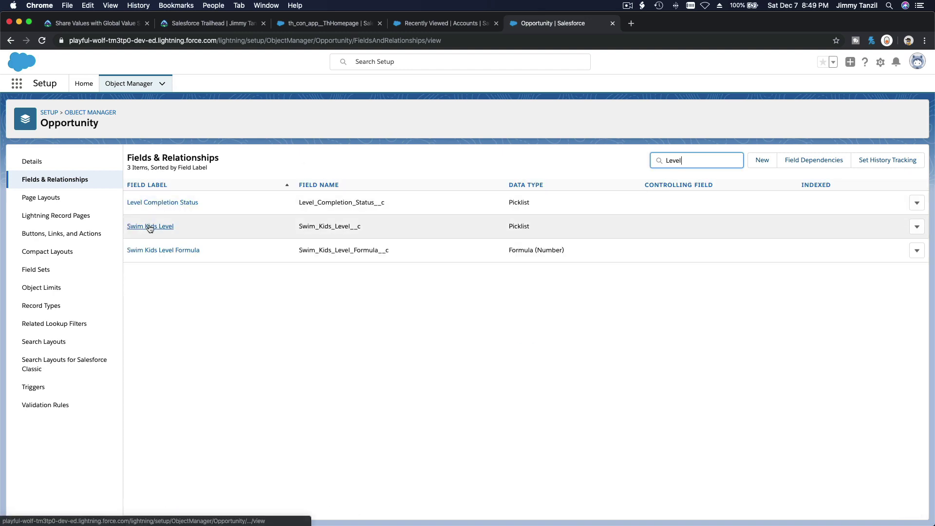
{"action": "left_click", "coordinate": [149, 227]}
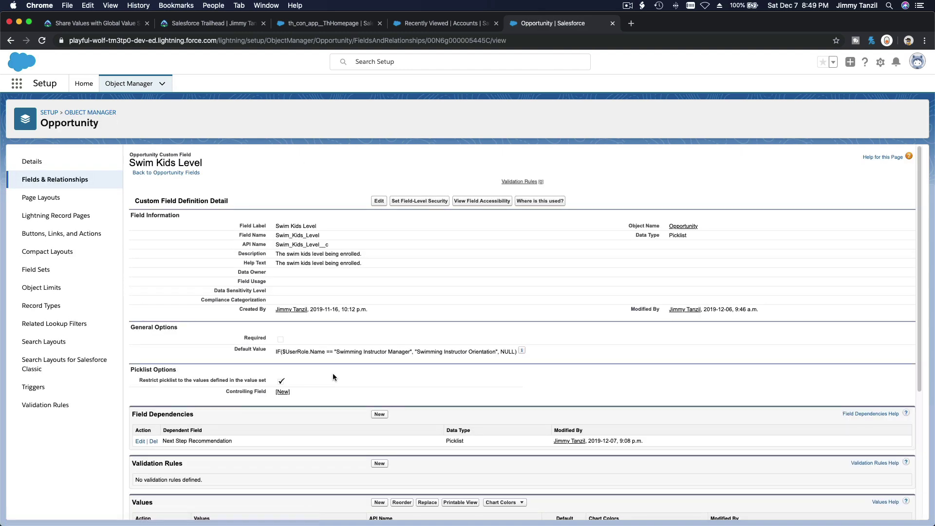
Examine the Swim Kids Level field's definition, its picklist restriction option and its list of values
{"action": "scroll", "coordinate": [332, 377], "scroll_direction": "down", "scroll_amount": 2}
{"action": "scroll", "coordinate": [332, 373], "scroll_direction": "down", "scroll_amount": 5}
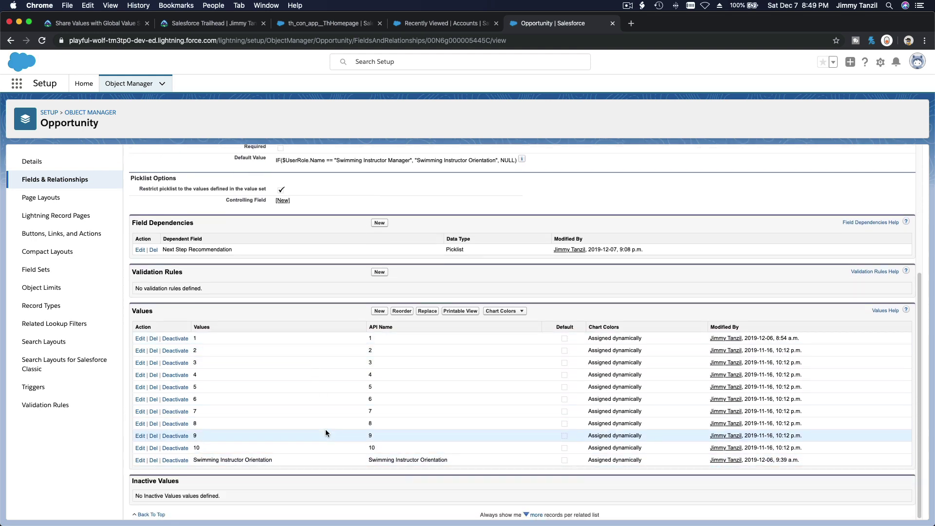
{"action": "scroll", "coordinate": [326, 433], "scroll_direction": "up", "scroll_amount": 1}
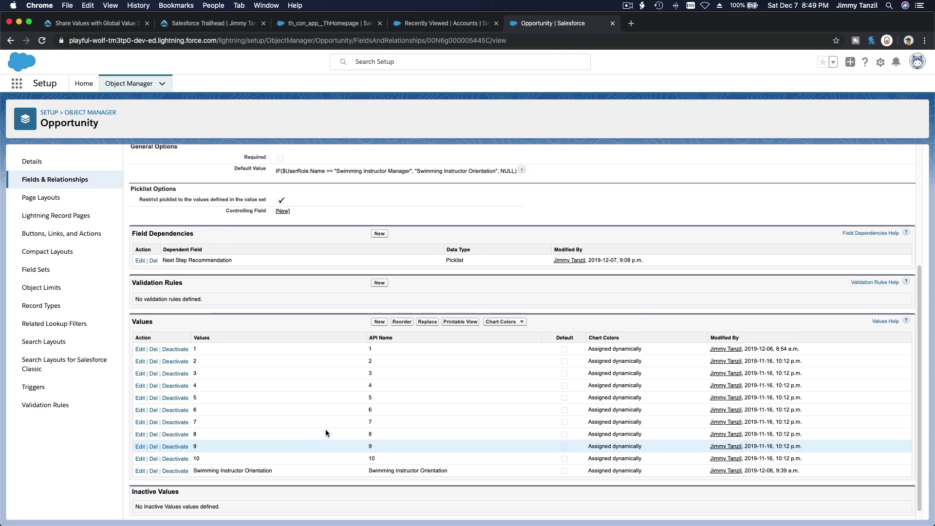
{"action": "scroll", "coordinate": [325, 433], "scroll_direction": "up", "scroll_amount": 3}
{"action": "scroll", "coordinate": [325, 433], "scroll_direction": "down", "scroll_amount": 3}
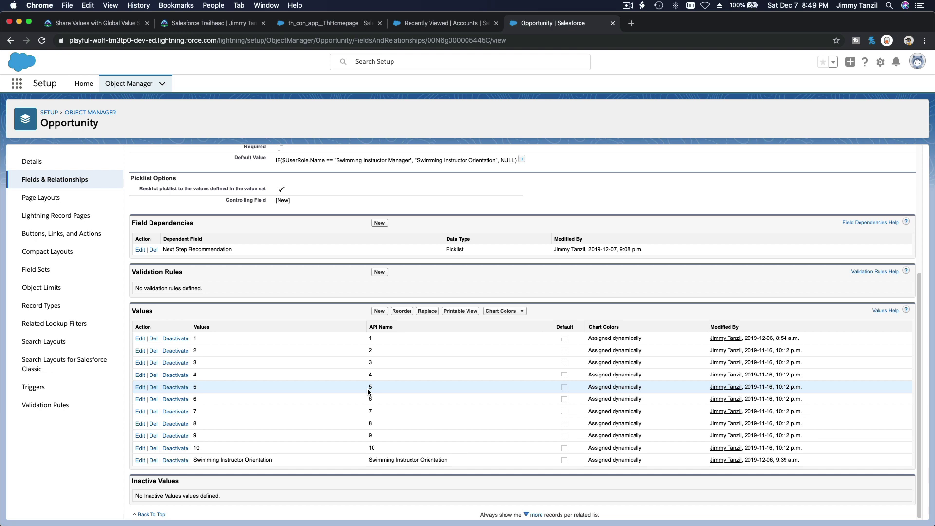
{"action": "scroll", "coordinate": [368, 391], "scroll_direction": "up", "scroll_amount": 5}
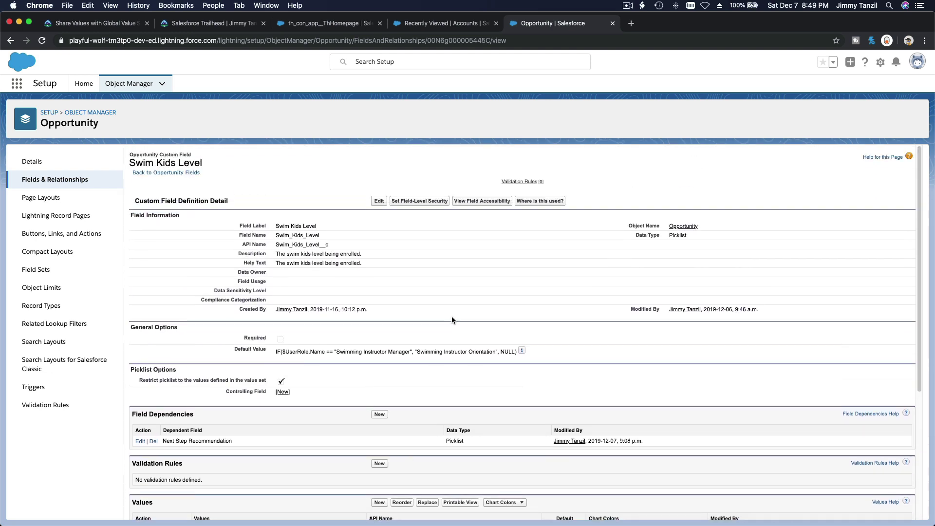
{"action": "scroll", "coordinate": [452, 320], "scroll_direction": "down", "scroll_amount": 5}
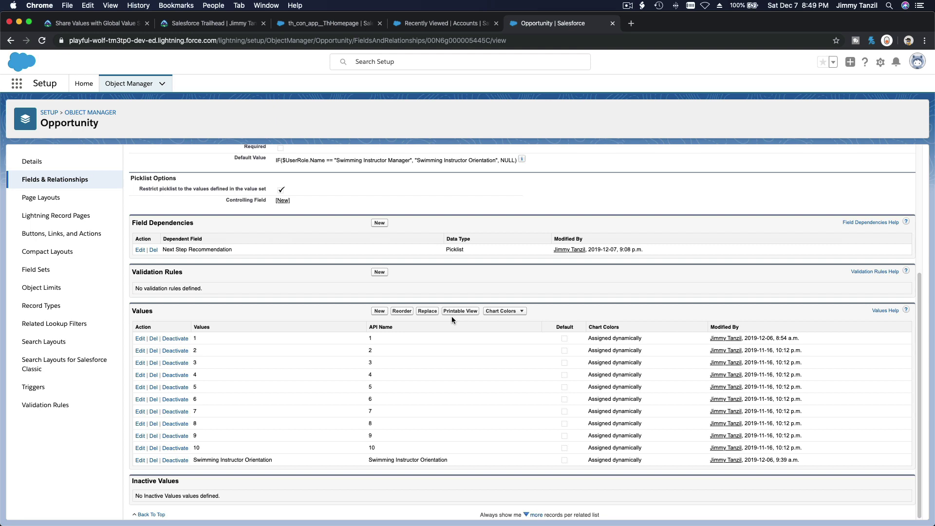
{"action": "scroll", "coordinate": [451, 320], "scroll_direction": "up", "scroll_amount": 3}
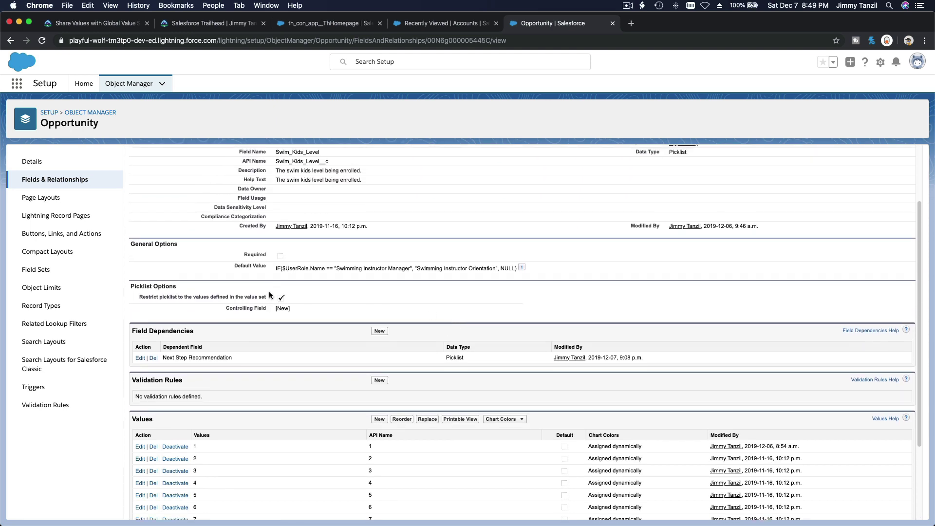
{"action": "triple_click", "coordinate": [165, 295]}
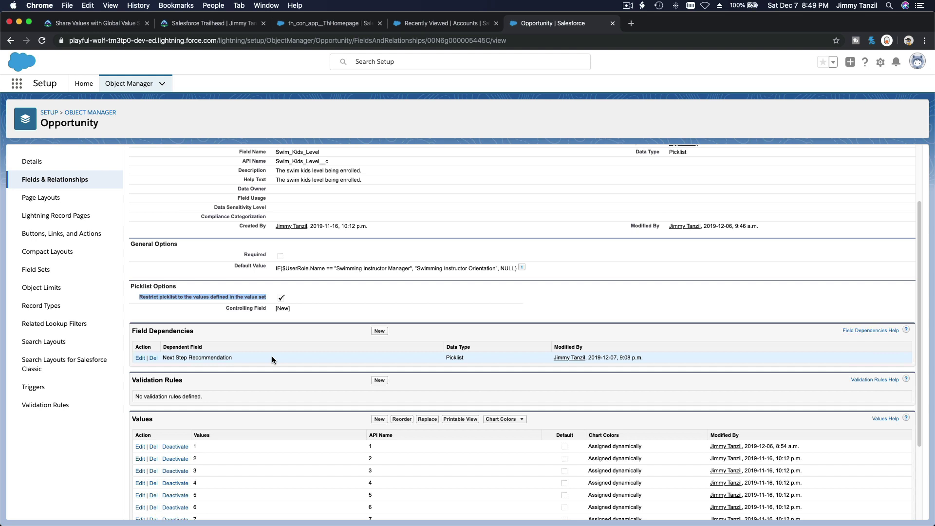
{"action": "scroll", "coordinate": [271, 358], "scroll_direction": "up", "scroll_amount": 3}
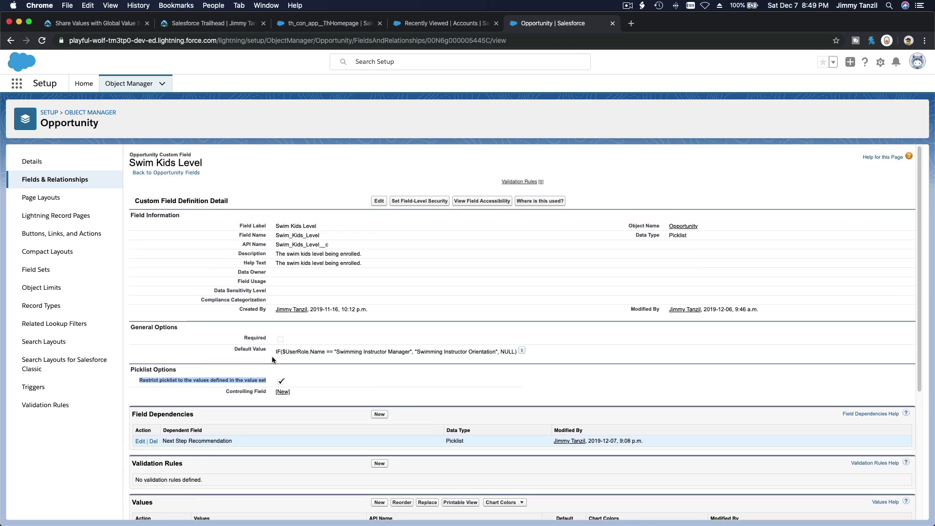
{"action": "scroll", "coordinate": [272, 360], "scroll_direction": "down", "scroll_amount": 7}
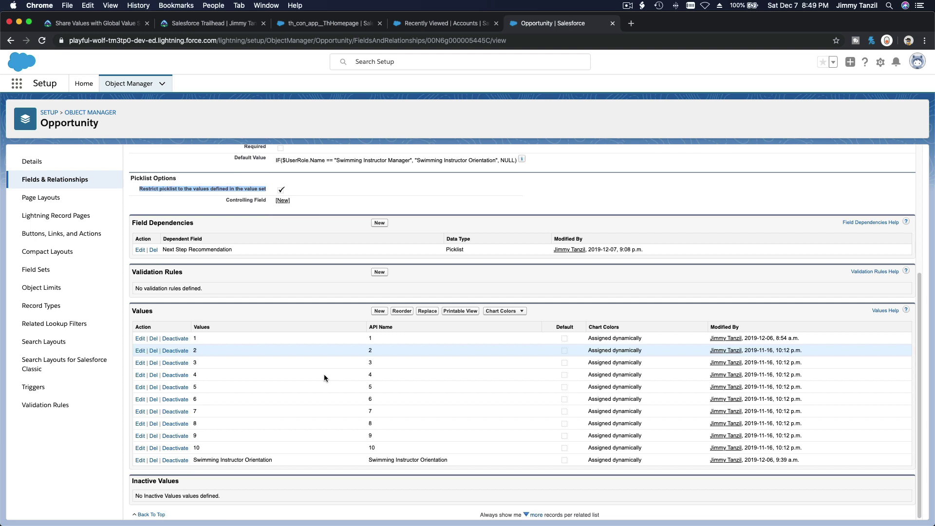
{"action": "scroll", "coordinate": [323, 374], "scroll_direction": "up", "scroll_amount": 7}
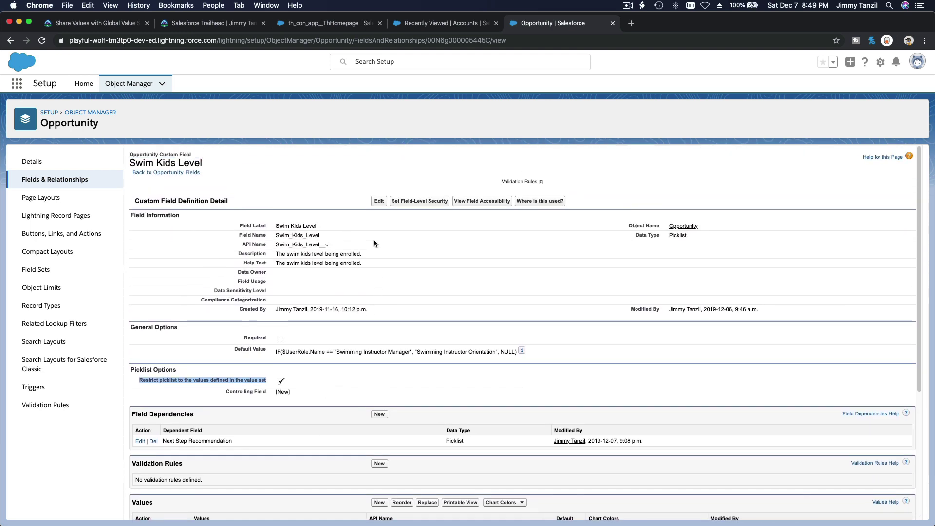
Promote the Opportunity Swim Kids Level field's values to a global value set labelled Swim Kids Level and named Swim_Kids_Level
{"action": "left_click", "coordinate": [378, 200]}
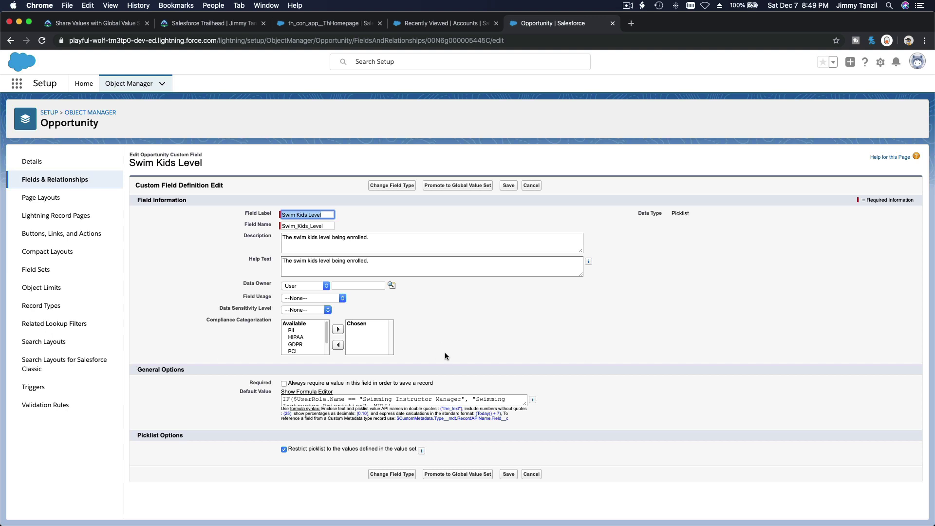
{"action": "left_click", "coordinate": [462, 189]}
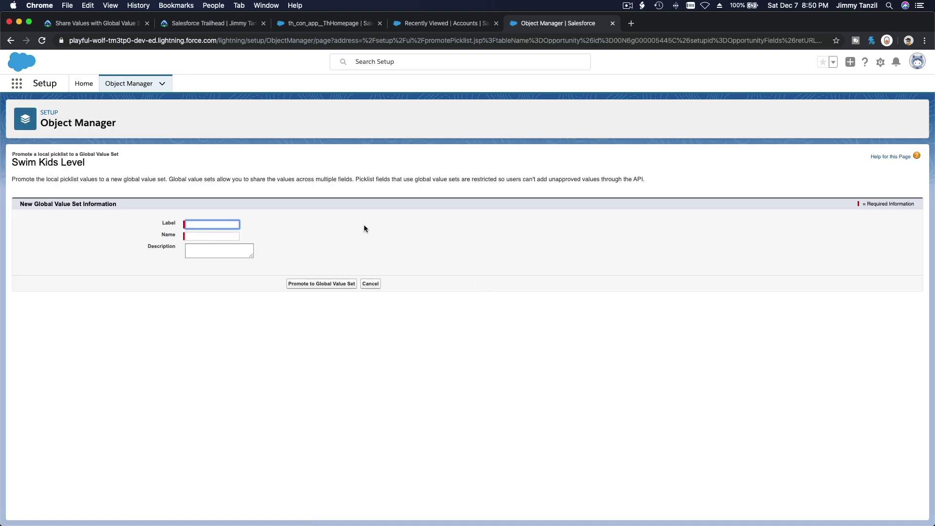
{"action": "type", "text": "Swim Kids Level"}
{"action": "key", "text": "Tab"}
{"action": "key", "text": "Tab"}
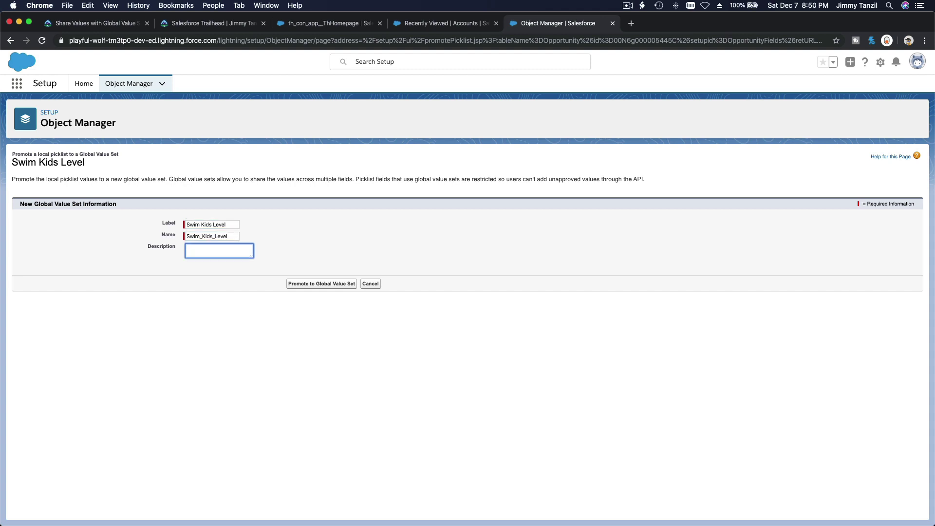
{"action": "left_click", "coordinate": [343, 283]}
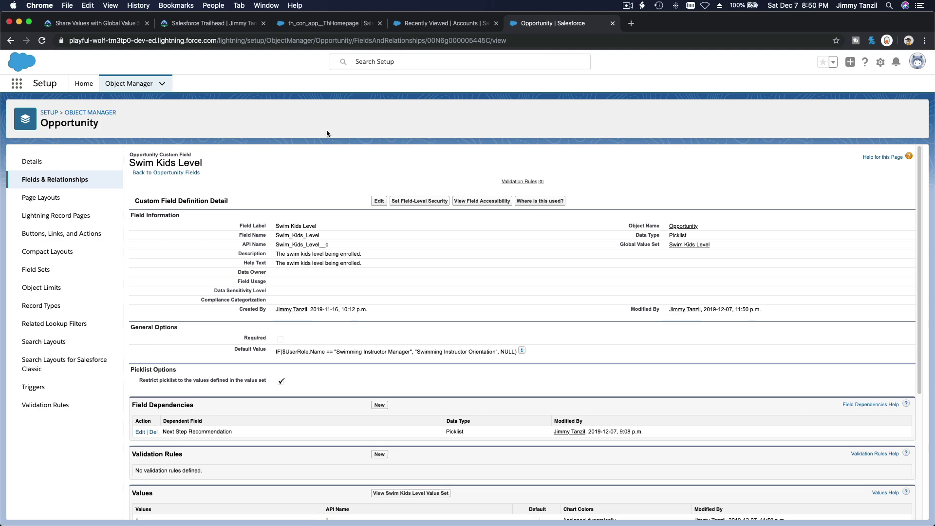
Search Setup for "Pick" and open Picklist Value Sets to check the list of global value sets
{"action": "left_click", "coordinate": [83, 83]}
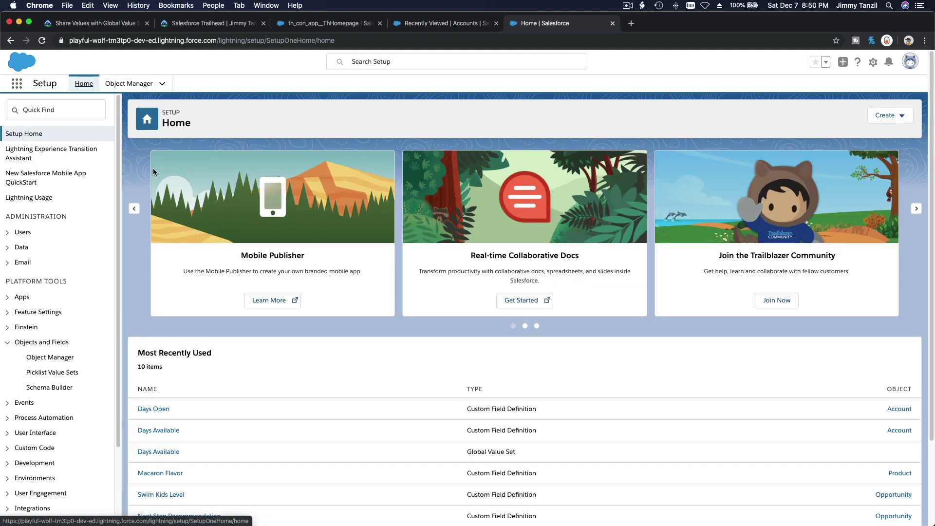
{"action": "left_click", "coordinate": [59, 107]}
{"action": "type", "text": "Pi"}
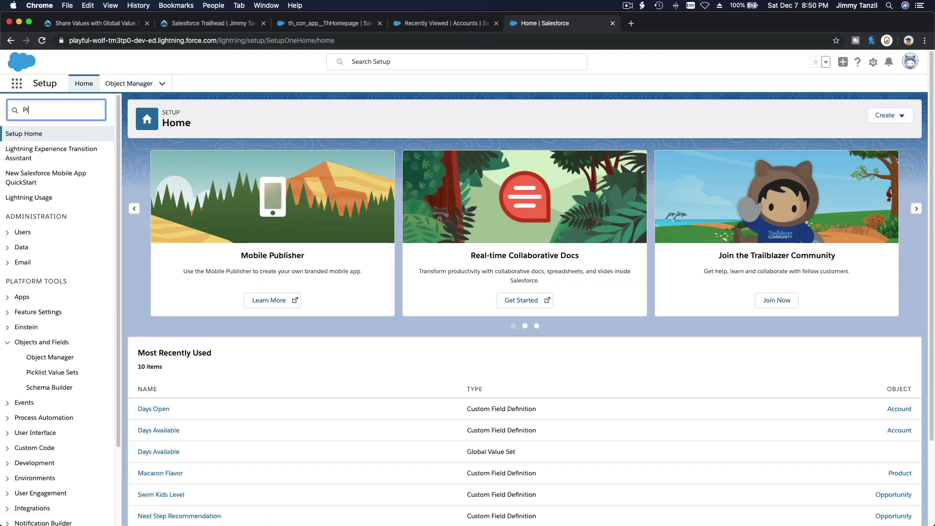
{"action": "type", "text": "ck"}
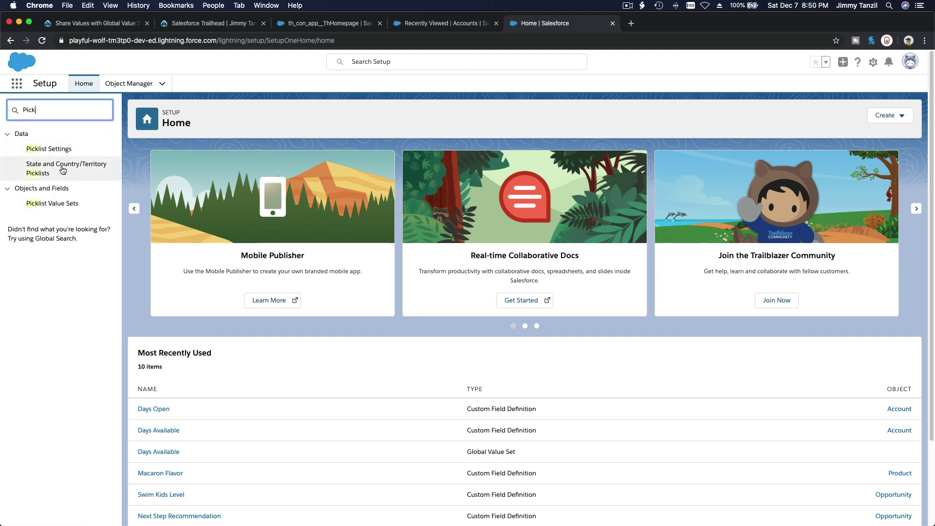
{"action": "left_click", "coordinate": [73, 204]}
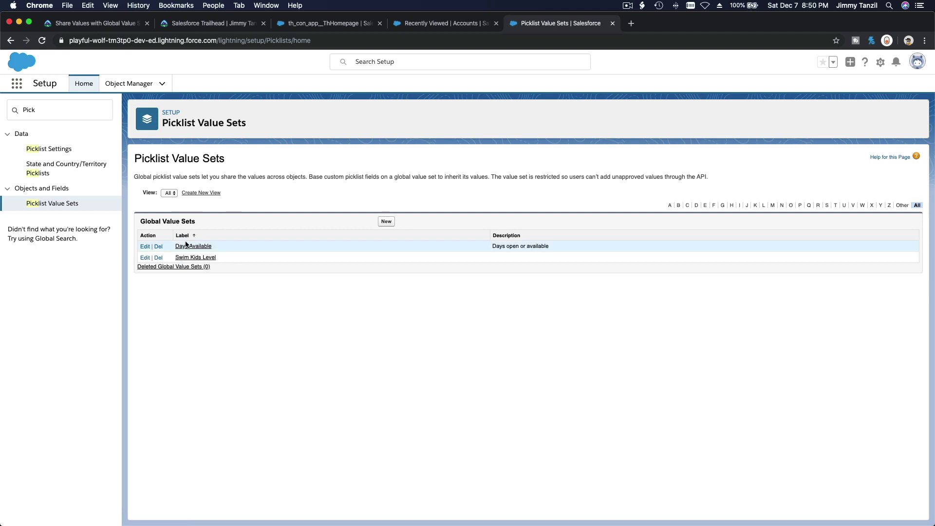
Switch to the Trailhead unit and review the promotion instructions and the hands-on challenge's requirements for the Macaron Flavor field
{"action": "left_click", "coordinate": [98, 24]}
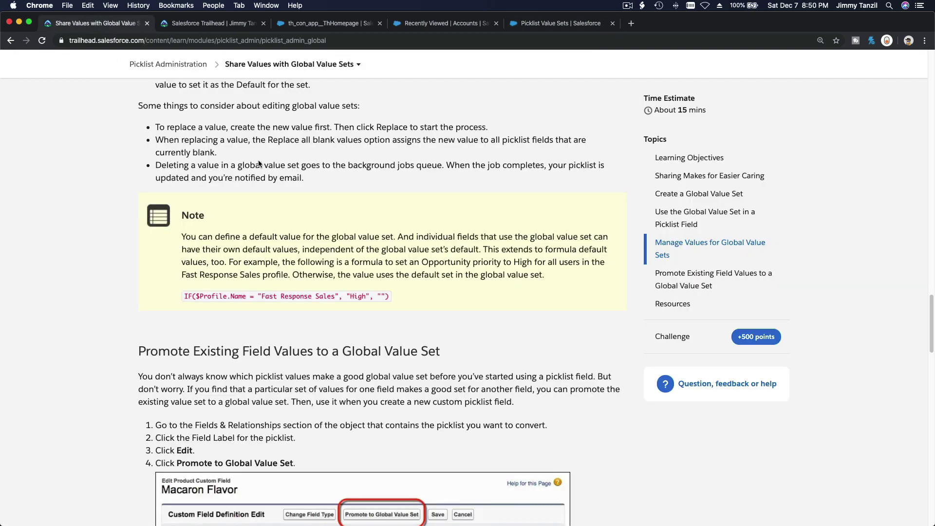
{"action": "scroll", "coordinate": [422, 235], "scroll_direction": "down", "scroll_amount": 10}
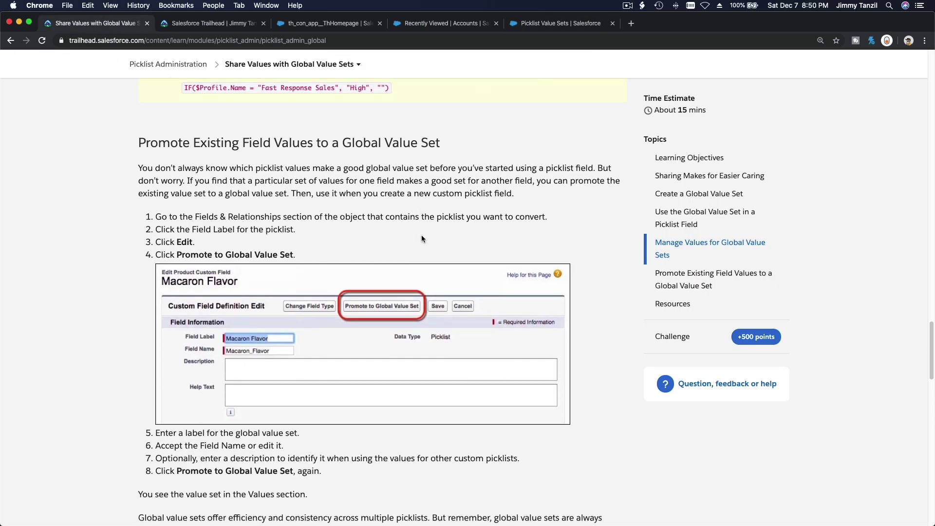
{"action": "scroll", "coordinate": [422, 239], "scroll_direction": "down", "scroll_amount": 6}
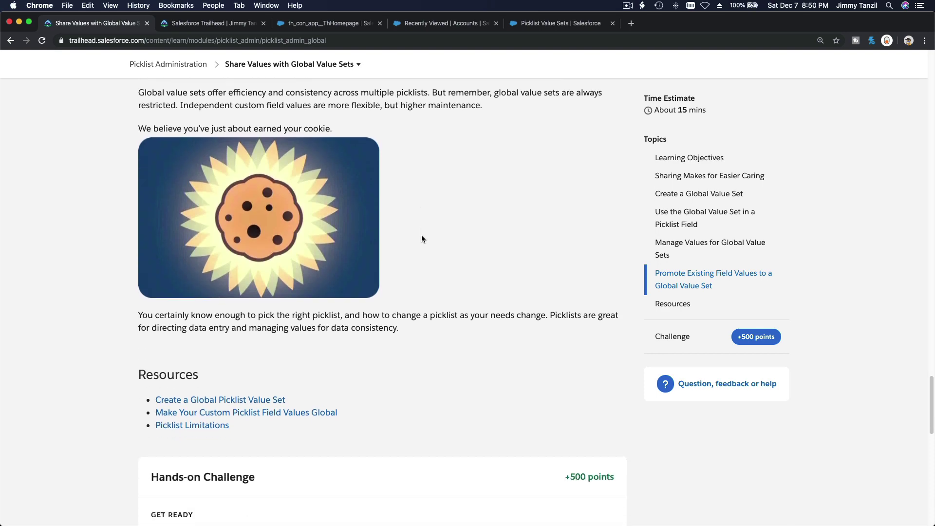
{"action": "scroll", "coordinate": [422, 239], "scroll_direction": "down", "scroll_amount": 8}
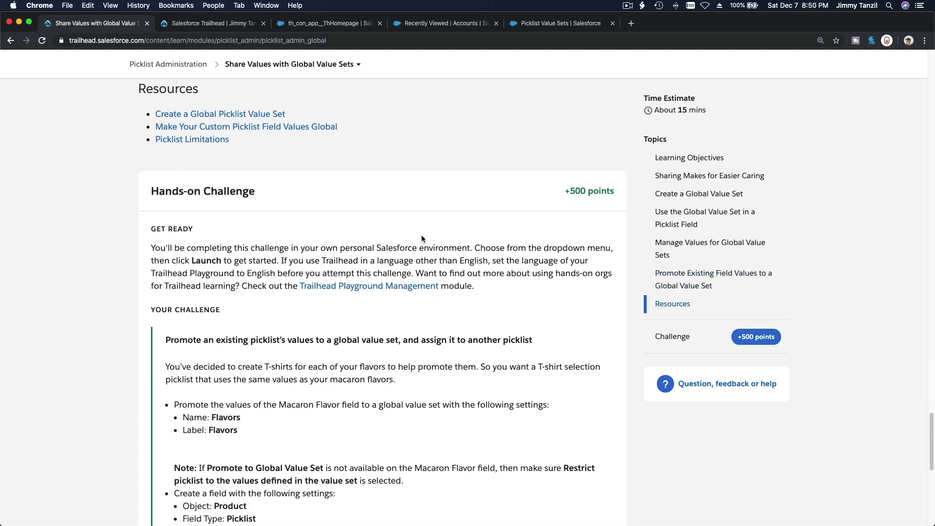
{"action": "scroll", "coordinate": [422, 239], "scroll_direction": "down", "scroll_amount": 1}
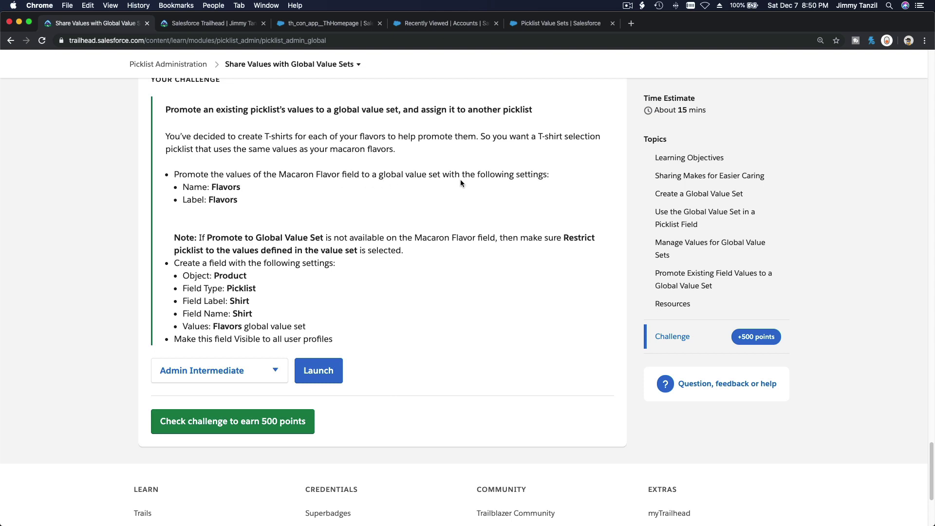
{"action": "double_click", "coordinate": [229, 188]}
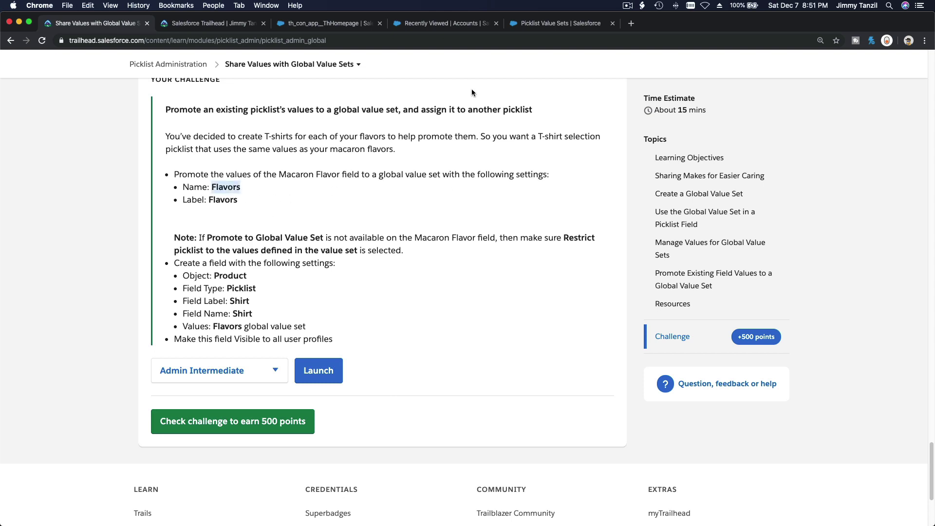
Return to Salesforce Setup, find the Product object in the Object Manager, and open its Macaron Flavor field
{"action": "left_click", "coordinate": [540, 28]}
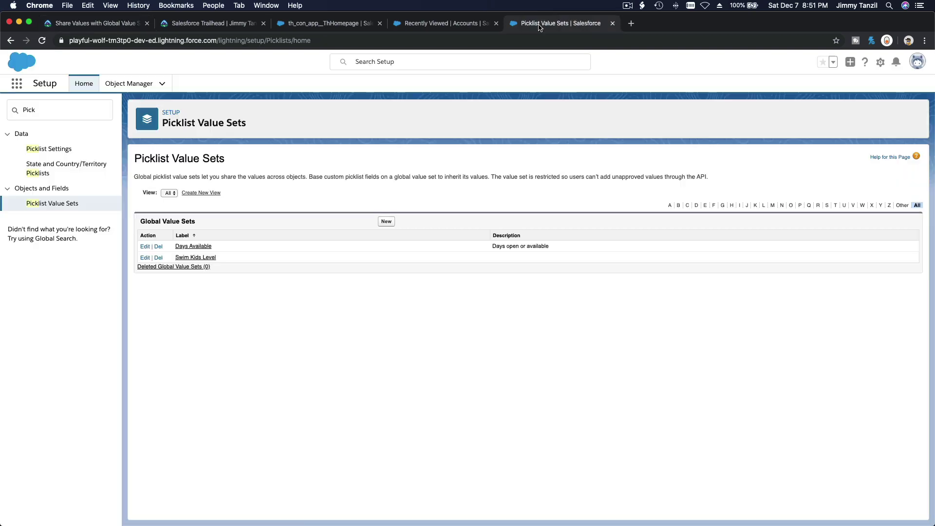
{"action": "left_click", "coordinate": [139, 86]}
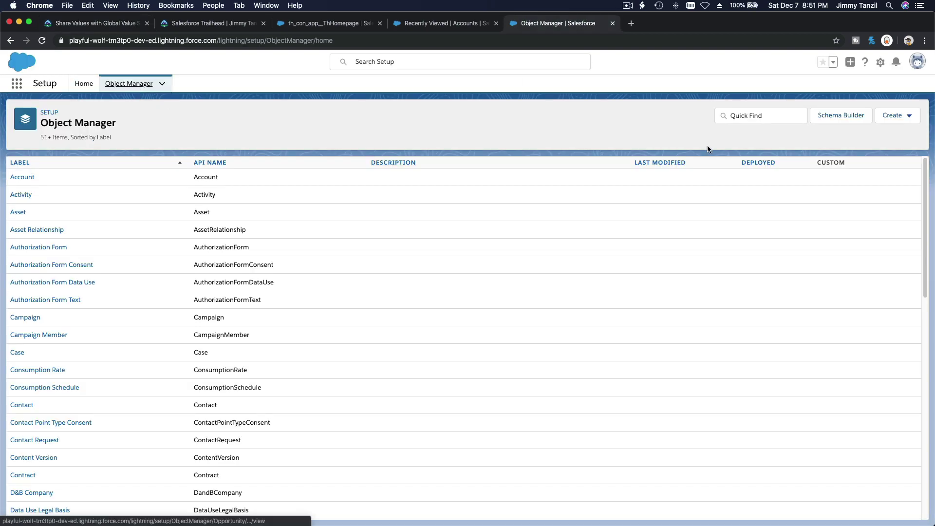
{"action": "left_click", "coordinate": [747, 118]}
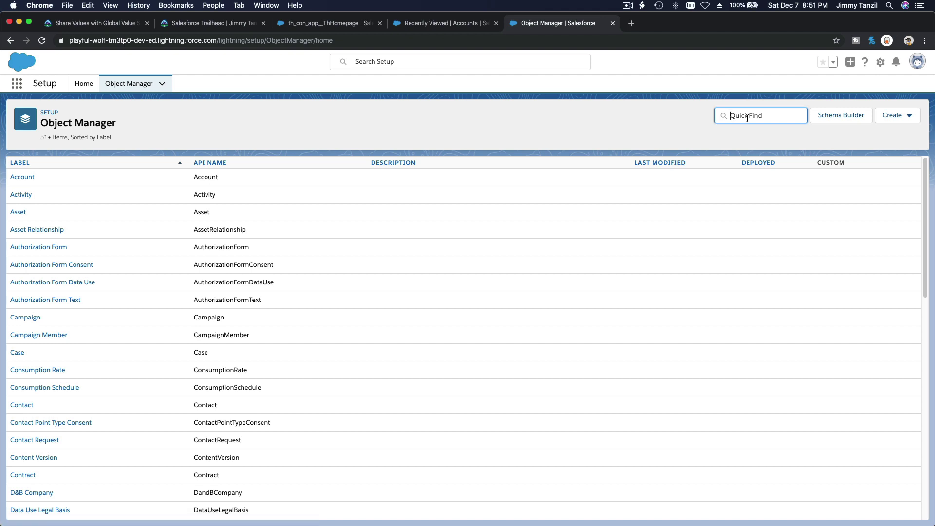
{"action": "type", "text": "Prod"}
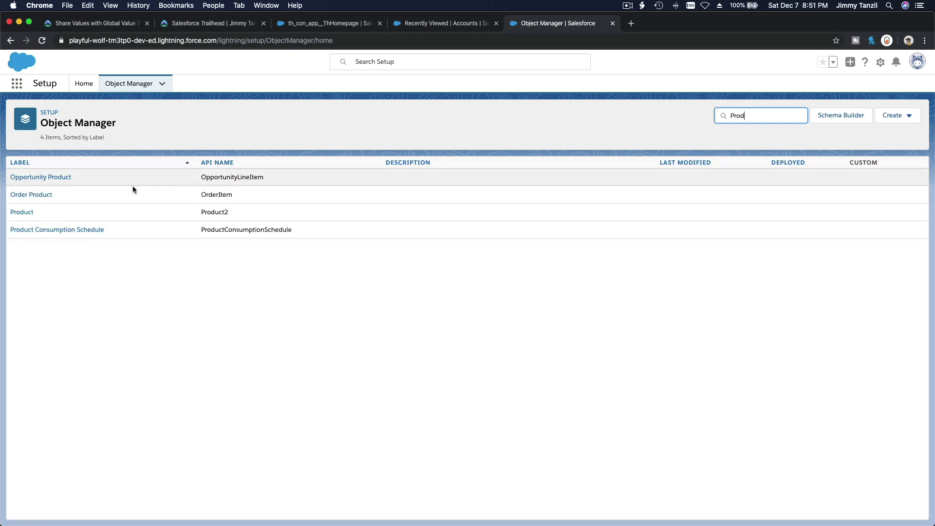
{"action": "left_click", "coordinate": [22, 212]}
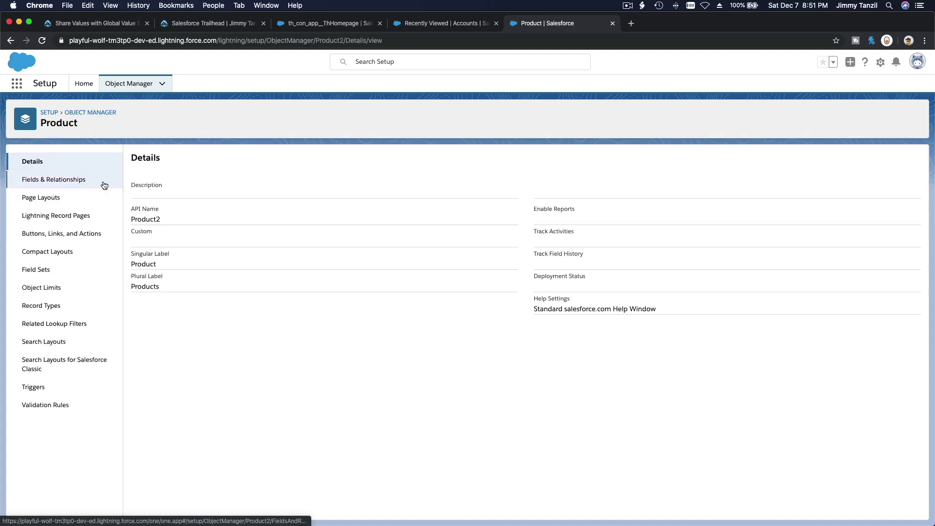
{"action": "left_click", "coordinate": [63, 179]}
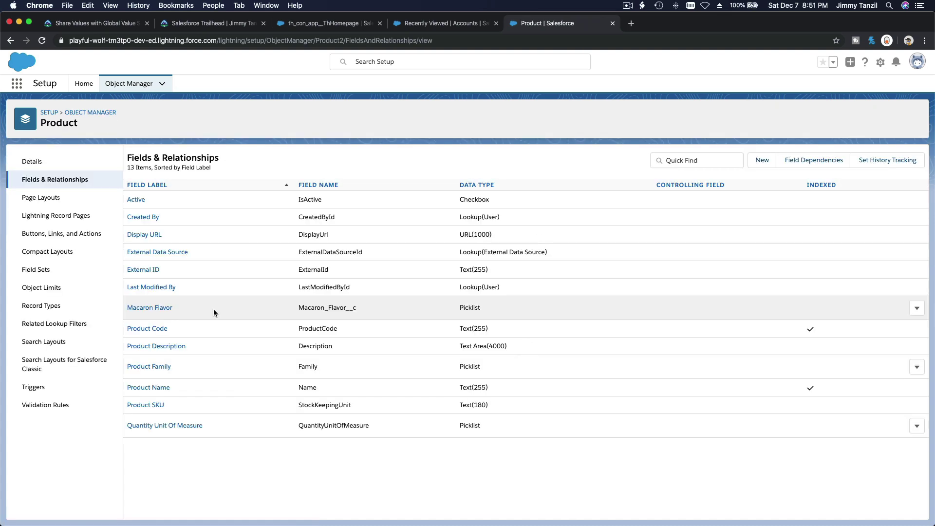
{"action": "left_click", "coordinate": [174, 308]}
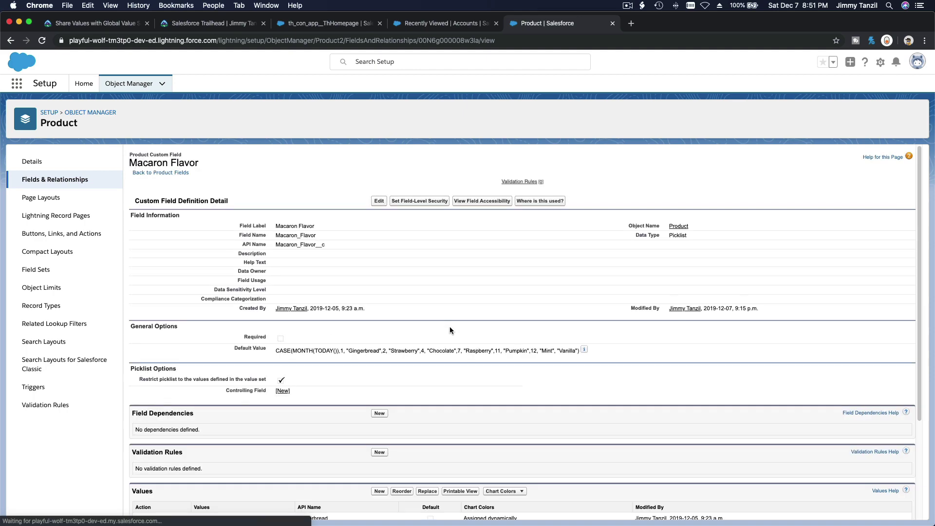
Promote the Macaron Flavor field's values to a global value set with the label and name Flavors
{"action": "left_click", "coordinate": [380, 201]}
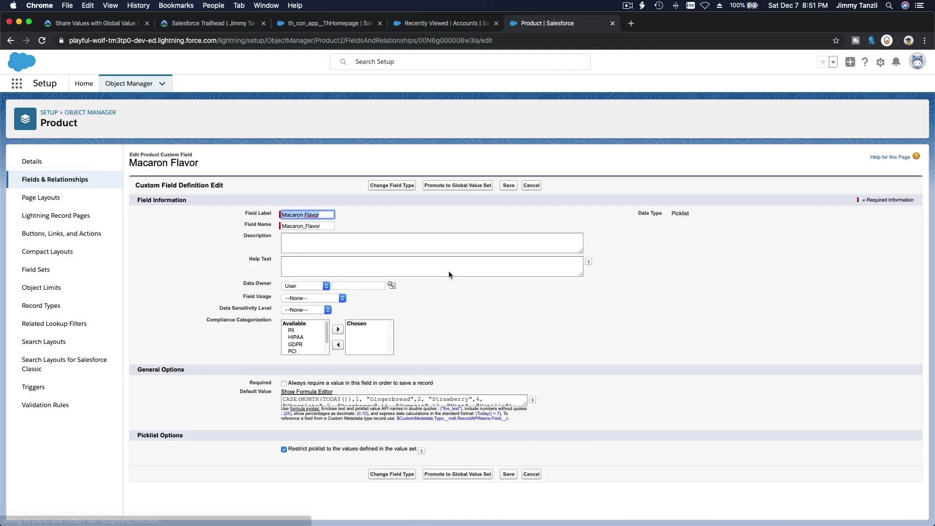
{"action": "left_click", "coordinate": [458, 185]}
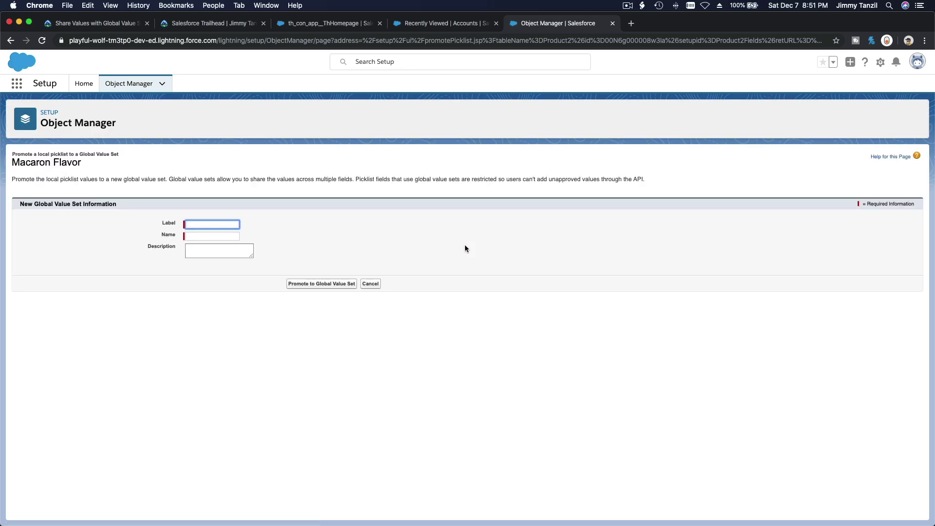
{"action": "type", "text": "Flavors"}
{"action": "key", "text": "Tab"}
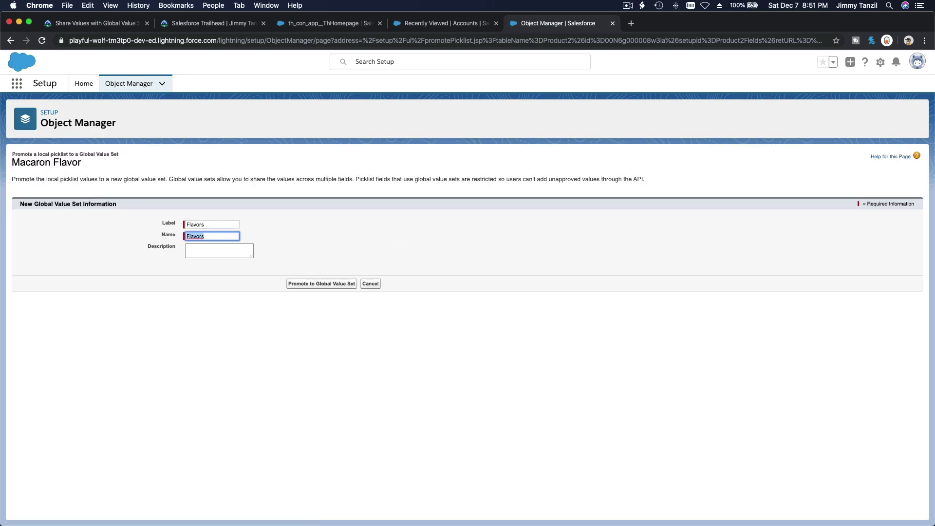
{"action": "left_click", "coordinate": [335, 283]}
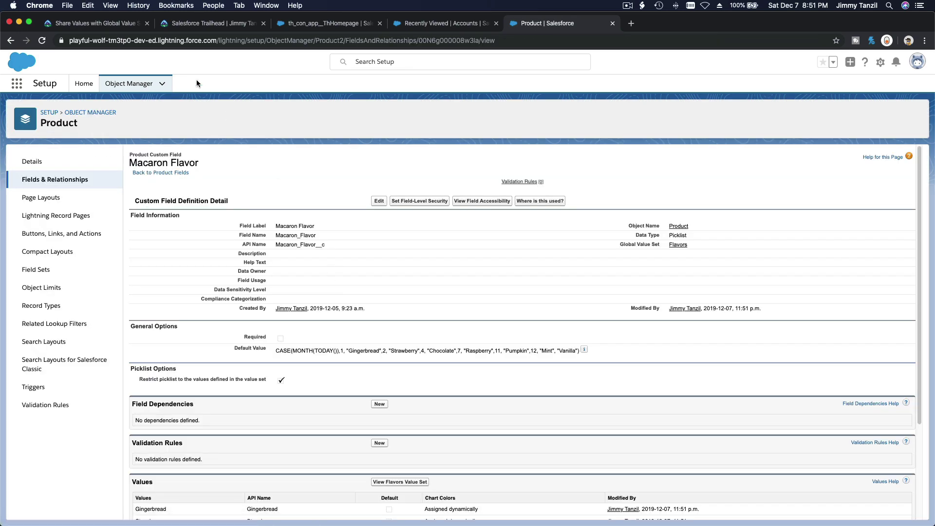
Review the Trailhead challenge's note on restricting the picklist and its settings for the new Product field, comparing with the Macaron Flavor field
{"action": "left_click", "coordinate": [95, 25]}
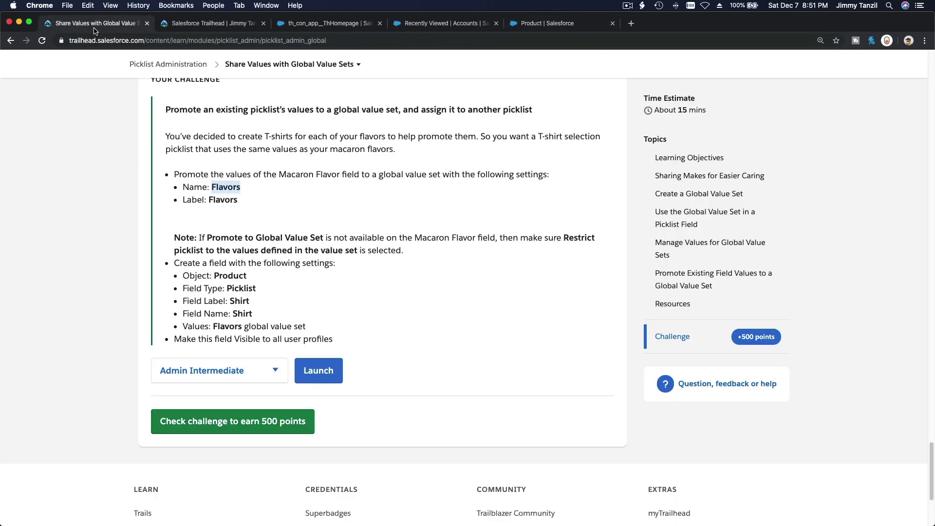
{"action": "left_click", "coordinate": [277, 237]}
{"action": "left_click_drag", "start_coordinate": [503, 240], "coordinate": [563, 250]}
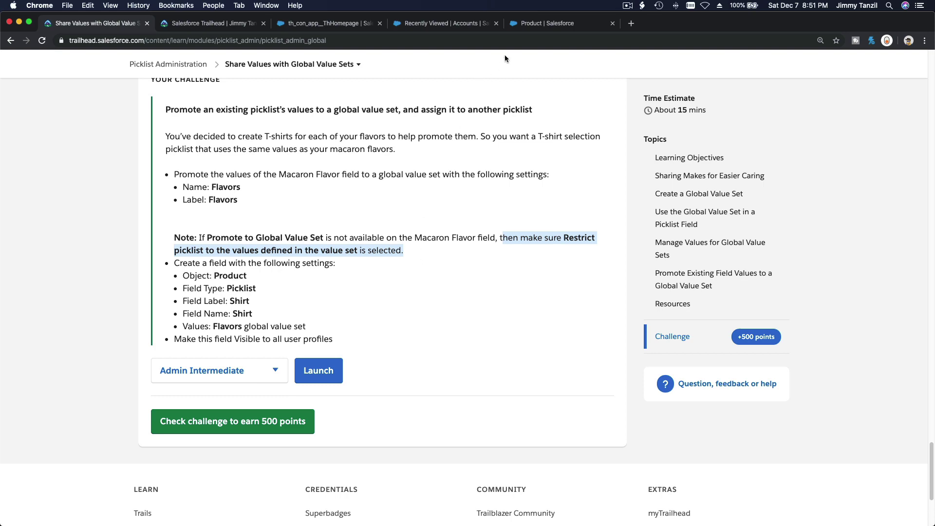
{"action": "left_click", "coordinate": [550, 24]}
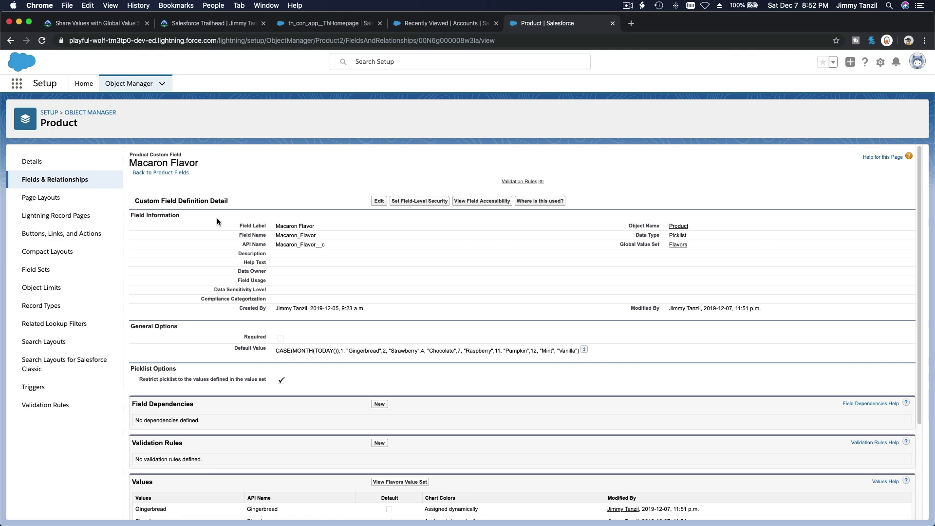
{"action": "left_click", "coordinate": [121, 24]}
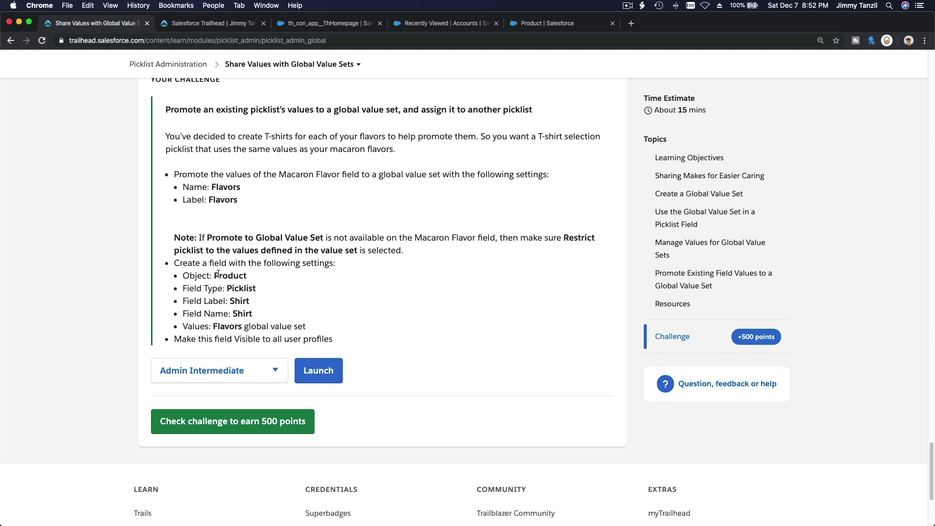
{"action": "double_click", "coordinate": [242, 299]}
Start a new custom field on the Product object in Salesforce Setup with the Picklist data type, checking the challenge's field settings
{"action": "left_click", "coordinate": [549, 32]}
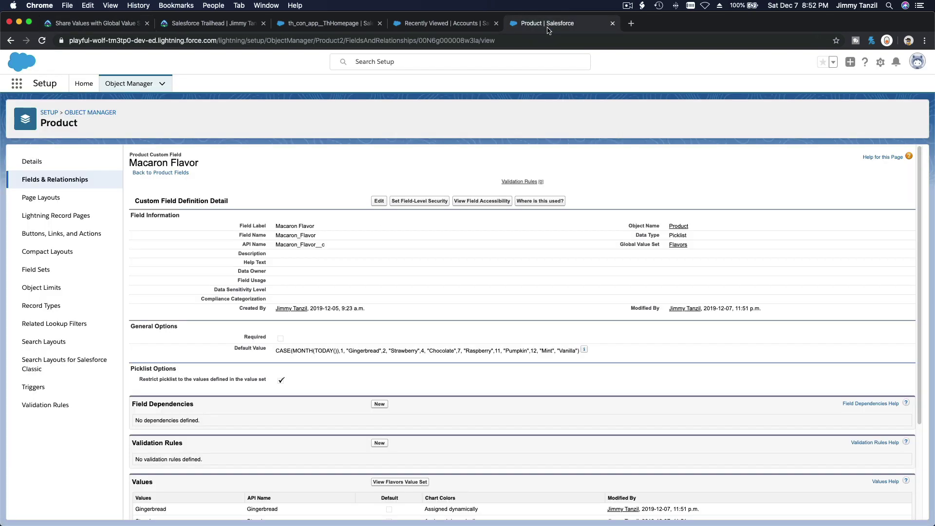
{"action": "left_click", "coordinate": [68, 180]}
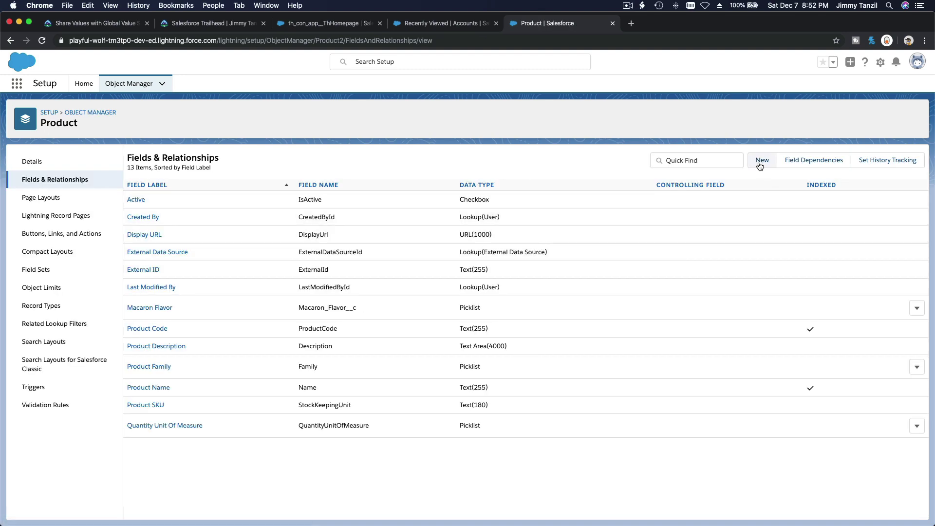
{"action": "left_click", "coordinate": [761, 162]}
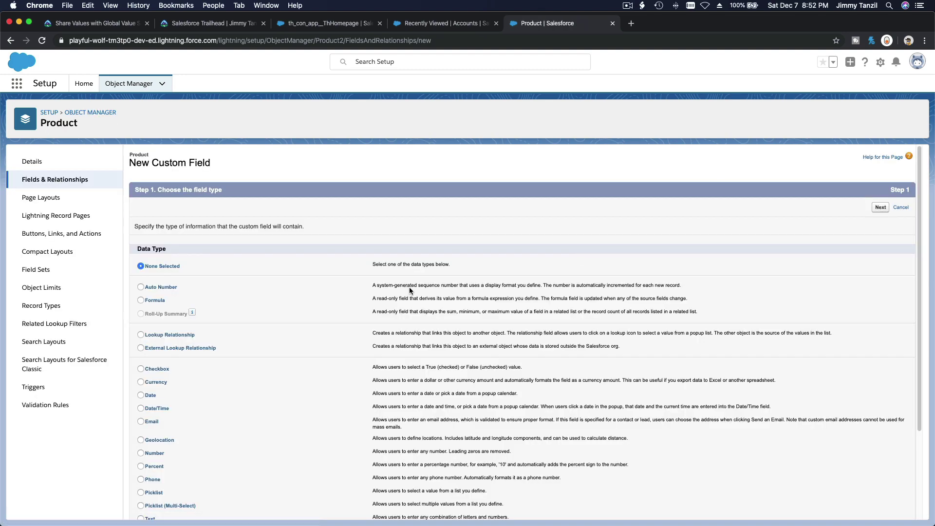
{"action": "scroll", "coordinate": [241, 345], "scroll_direction": "down", "scroll_amount": 4}
{"action": "left_click", "coordinate": [158, 401]}
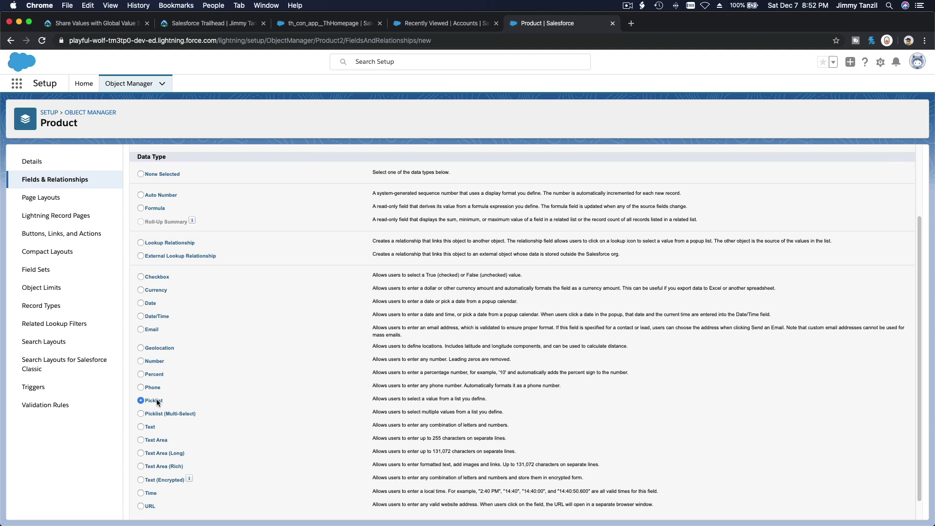
{"action": "left_click", "coordinate": [96, 25]}
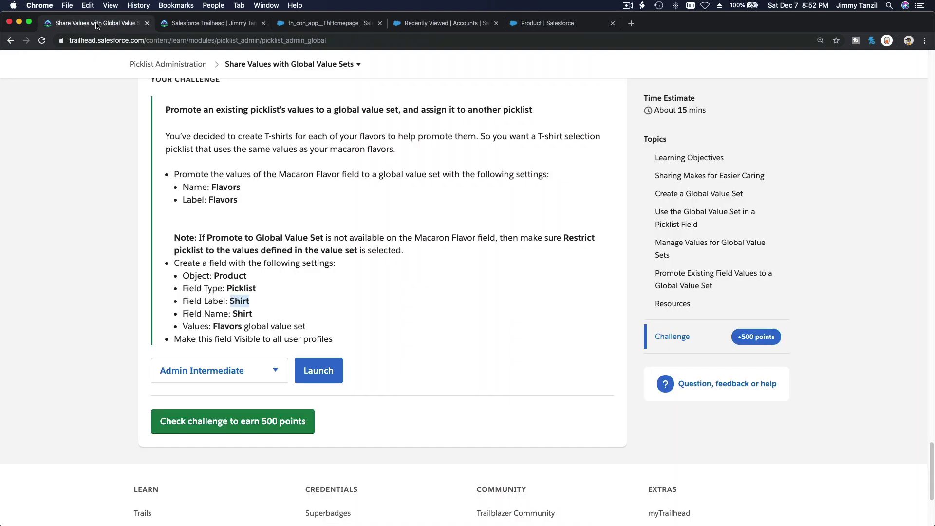
{"action": "left_click", "coordinate": [560, 24]}
{"action": "scroll", "coordinate": [648, 294], "scroll_direction": "down", "scroll_amount": 1}
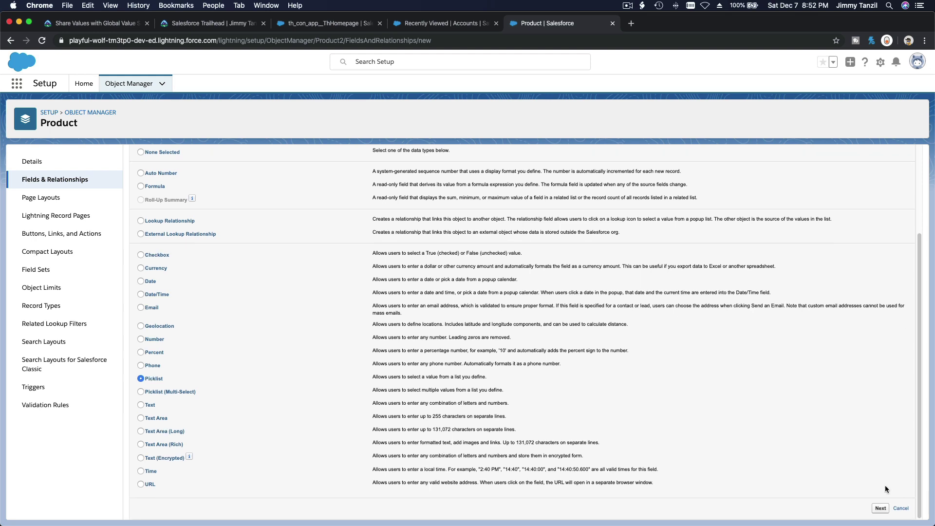
{"action": "left_click", "coordinate": [881, 508]}
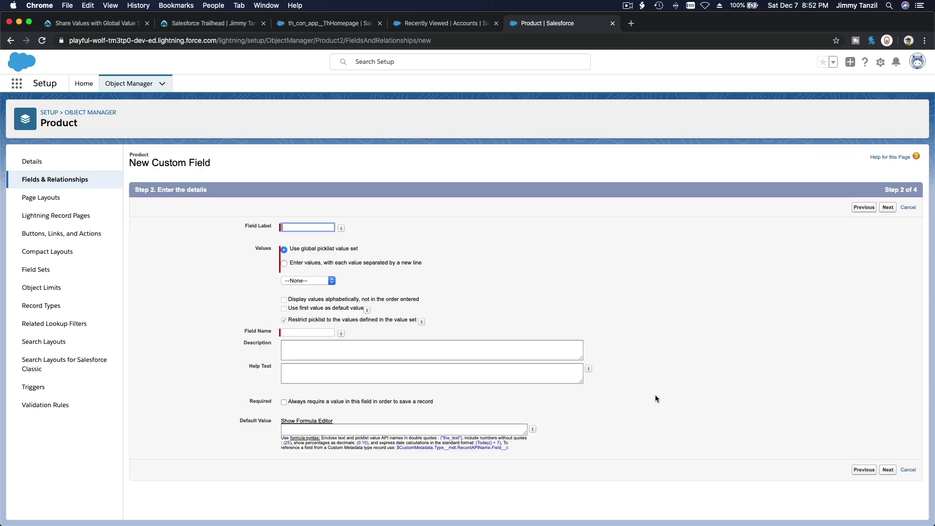
Define the new field with the label and name Shirt, taking its values from the Flavors global value set
{"action": "type", "text": "Shirt"}
{"action": "key", "text": "Tab"}
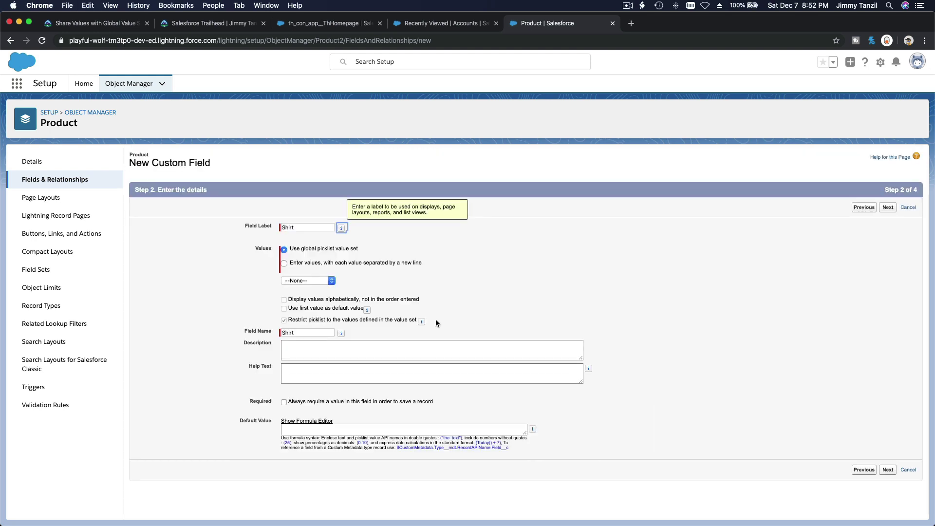
{"action": "left_click", "coordinate": [320, 281]}
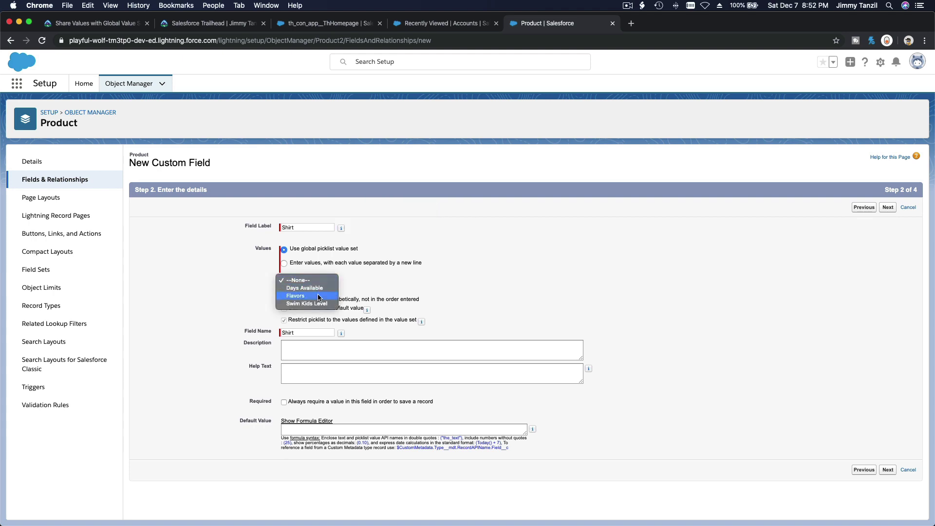
{"action": "left_click", "coordinate": [319, 297]}
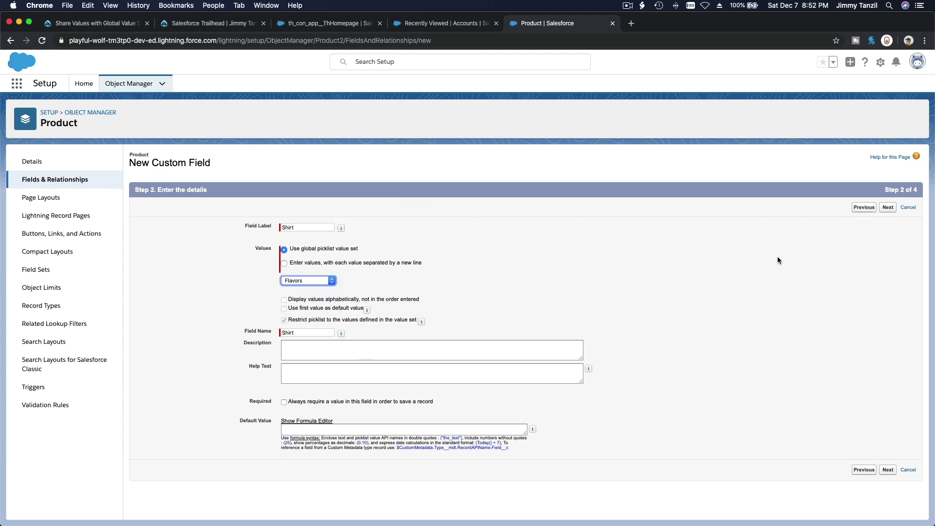
{"action": "left_click", "coordinate": [888, 210]}
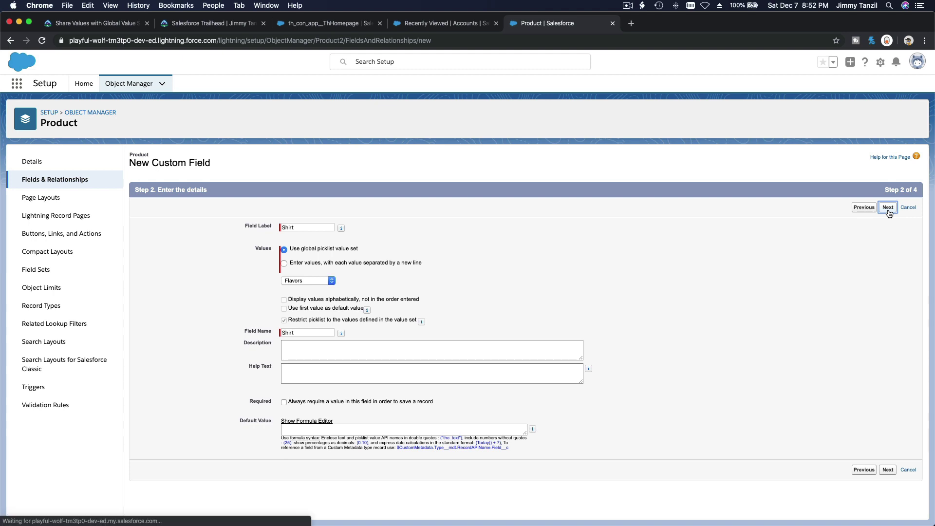
Make the Shirt field visible to all profiles and save it with the Product Layout included
{"action": "left_click", "coordinate": [655, 289]}
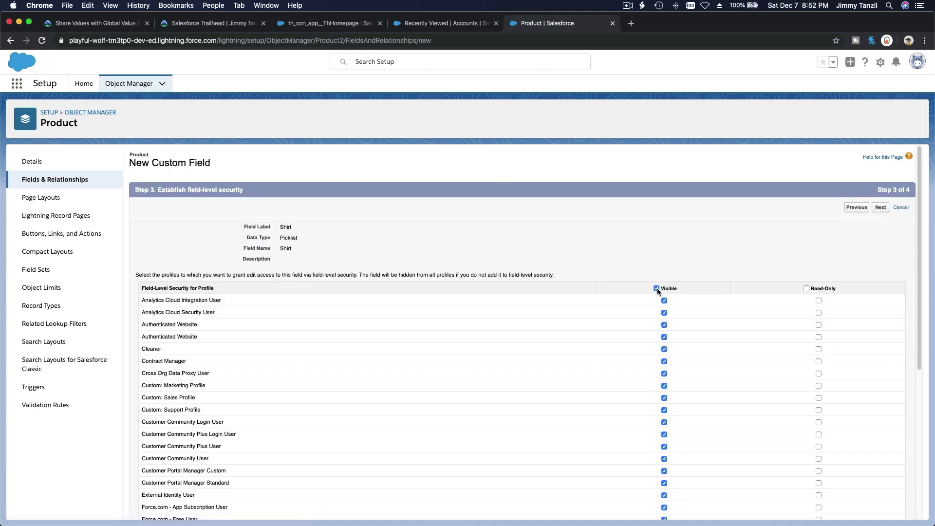
{"action": "left_click", "coordinate": [879, 210]}
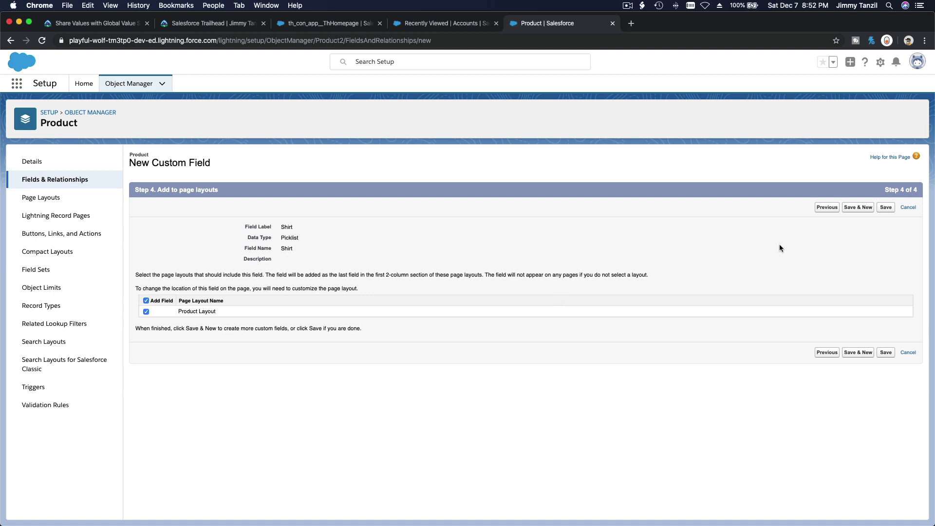
{"action": "left_click", "coordinate": [885, 208]}
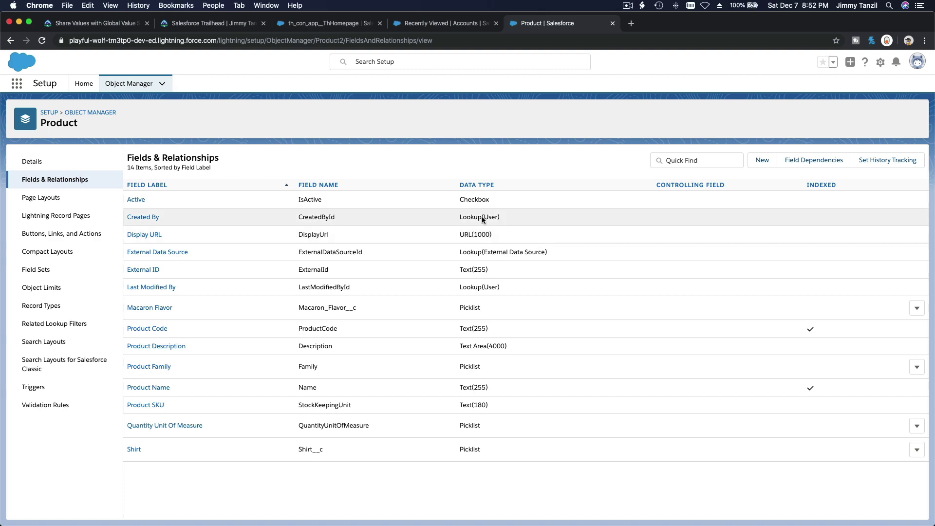
Return to the Trailhead unit and submit the hands-on challenge for checking
{"action": "left_click", "coordinate": [88, 26]}
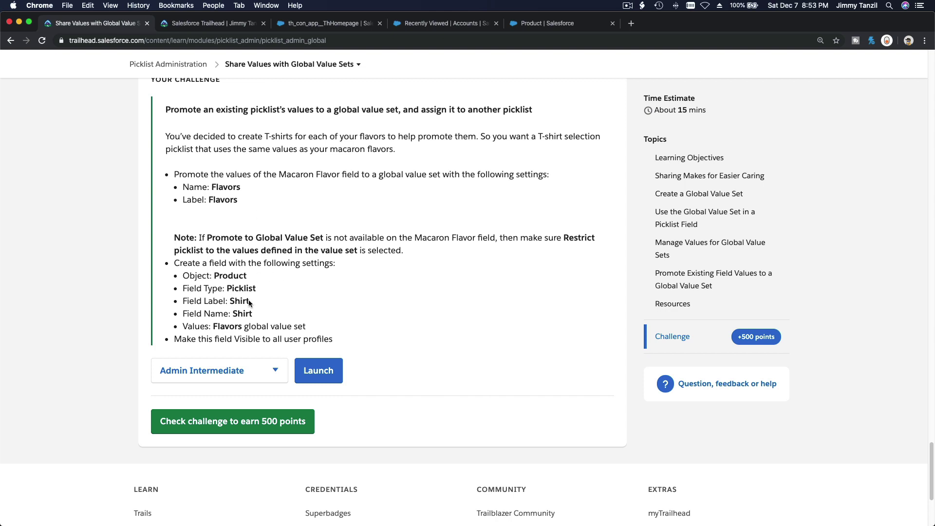
{"action": "left_click", "coordinate": [251, 421]}
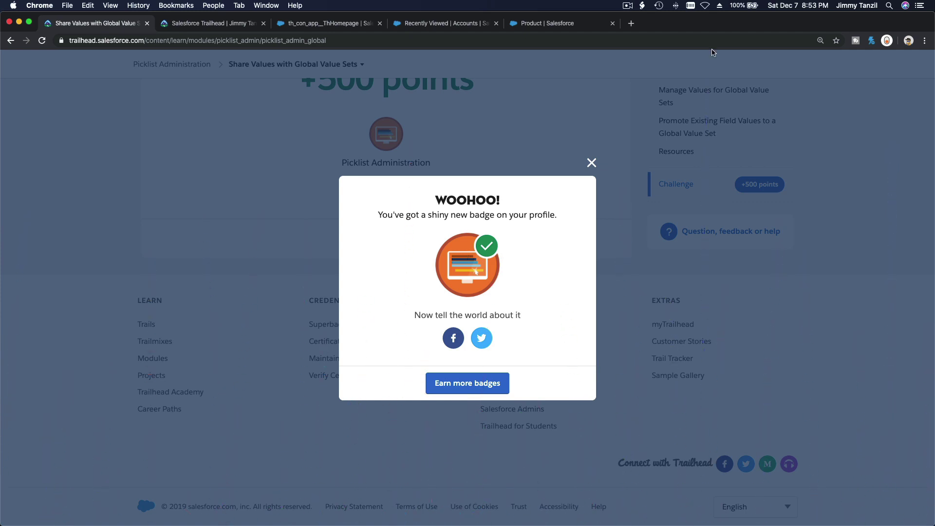
{"action": "left_click", "coordinate": [626, 6]}
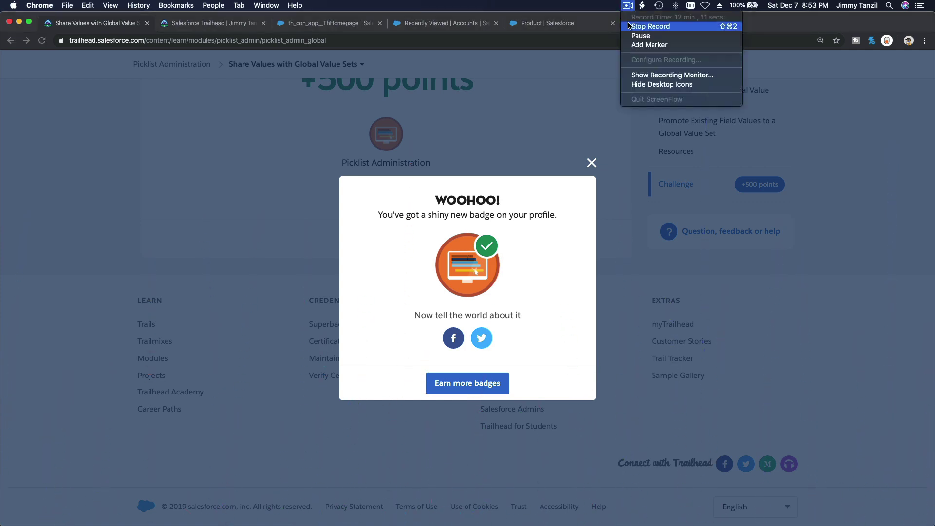
{"action": "left_click", "coordinate": [628, 27]}
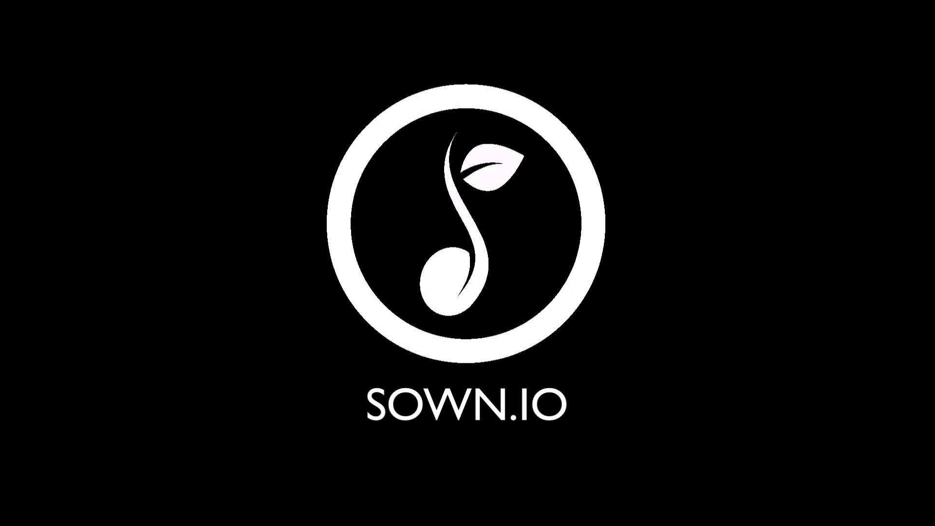